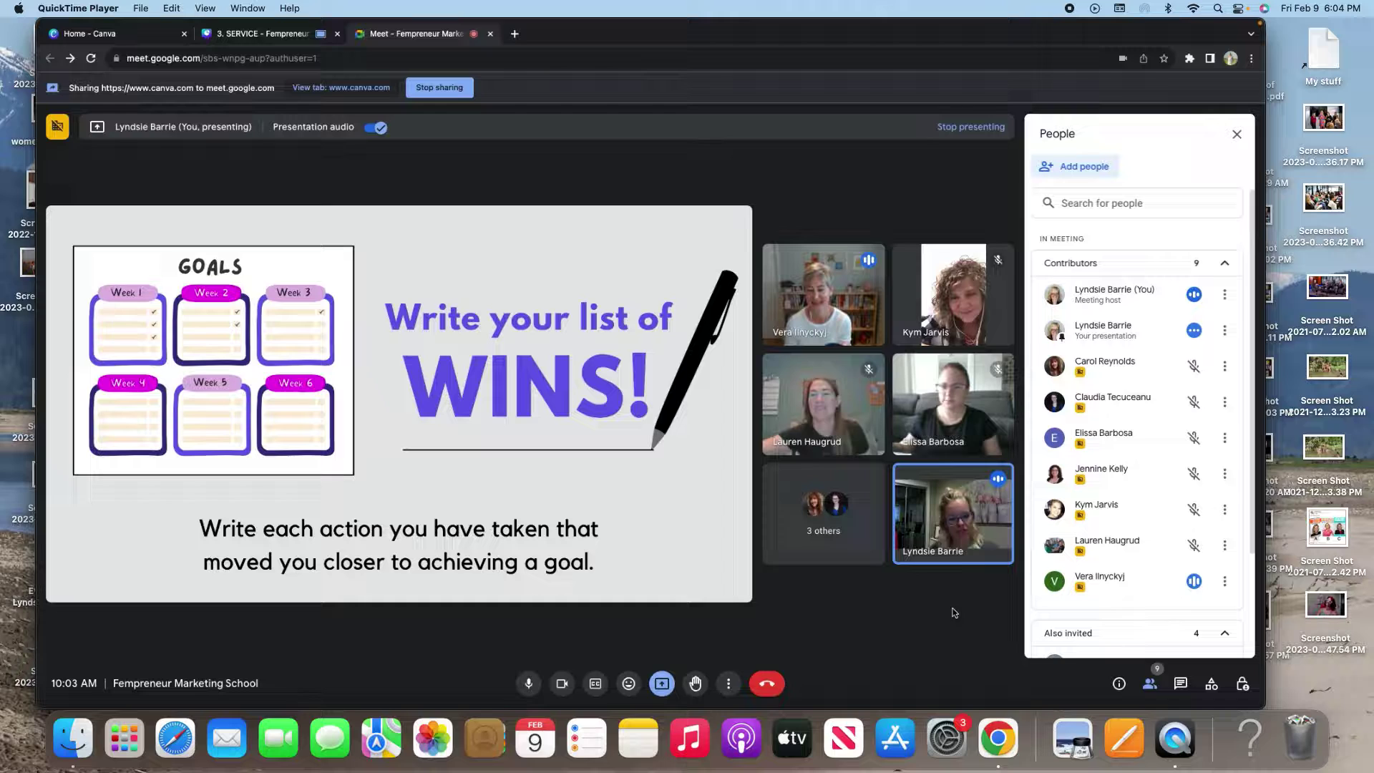
Step: Choose Edit > Add Clip to End for the screen recording
mouse_move(713, 476)
mouse_move(777, 178)
mouse_move(240, 79)
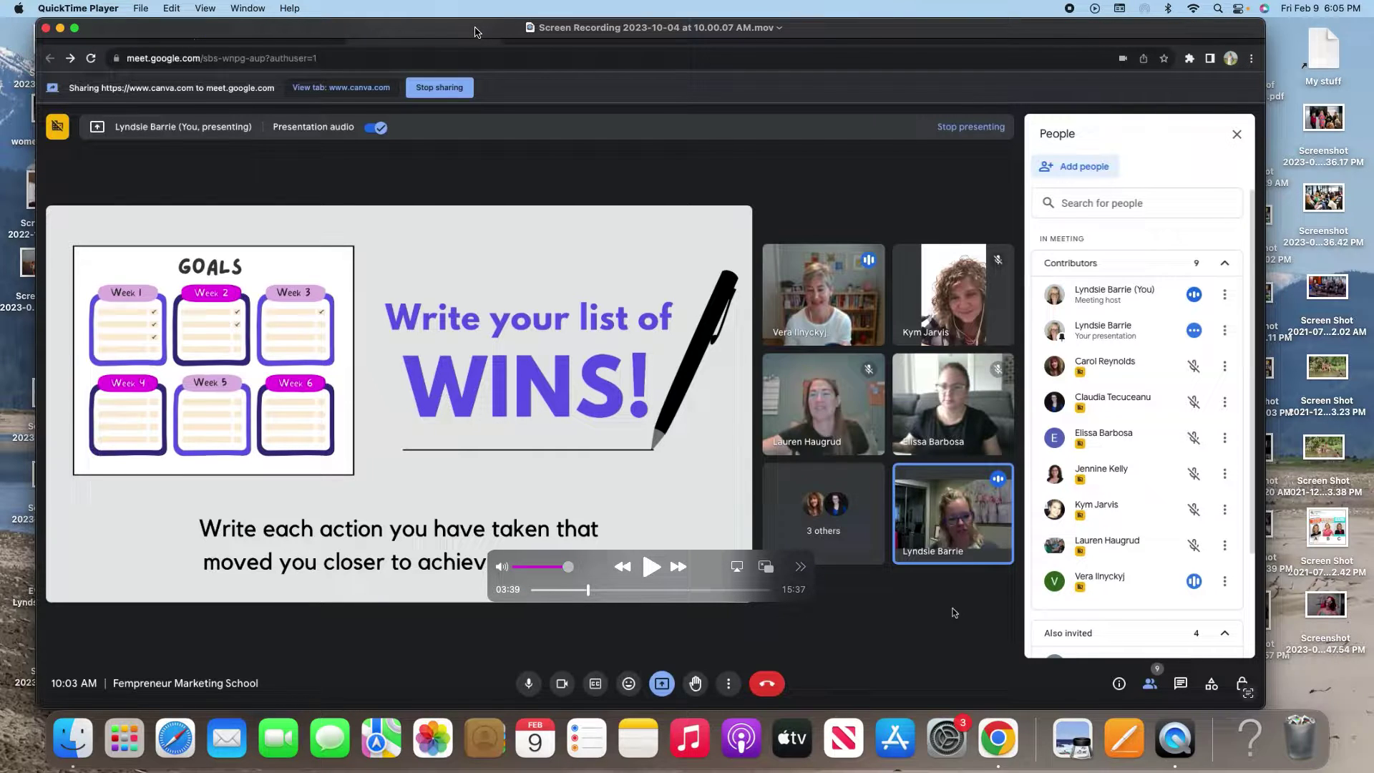
click(174, 9)
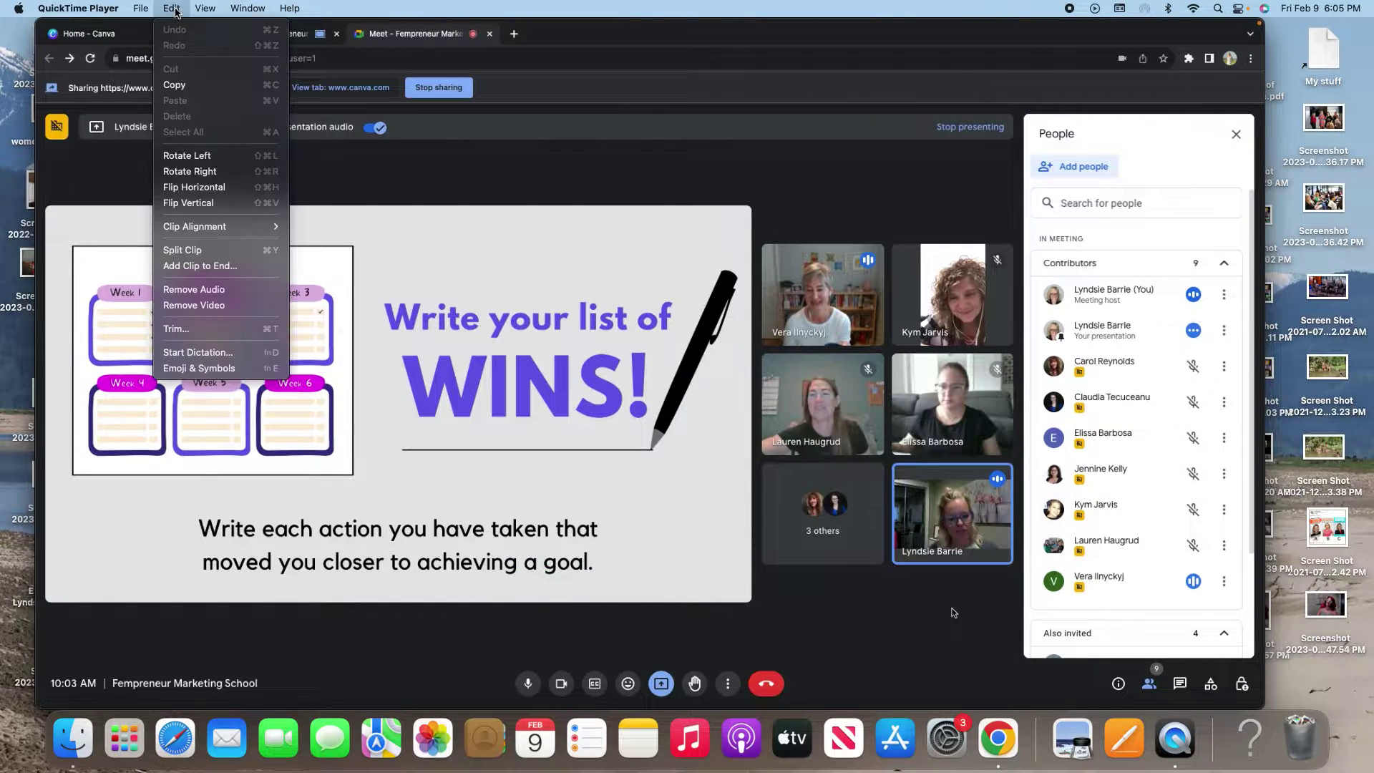
click(199, 267)
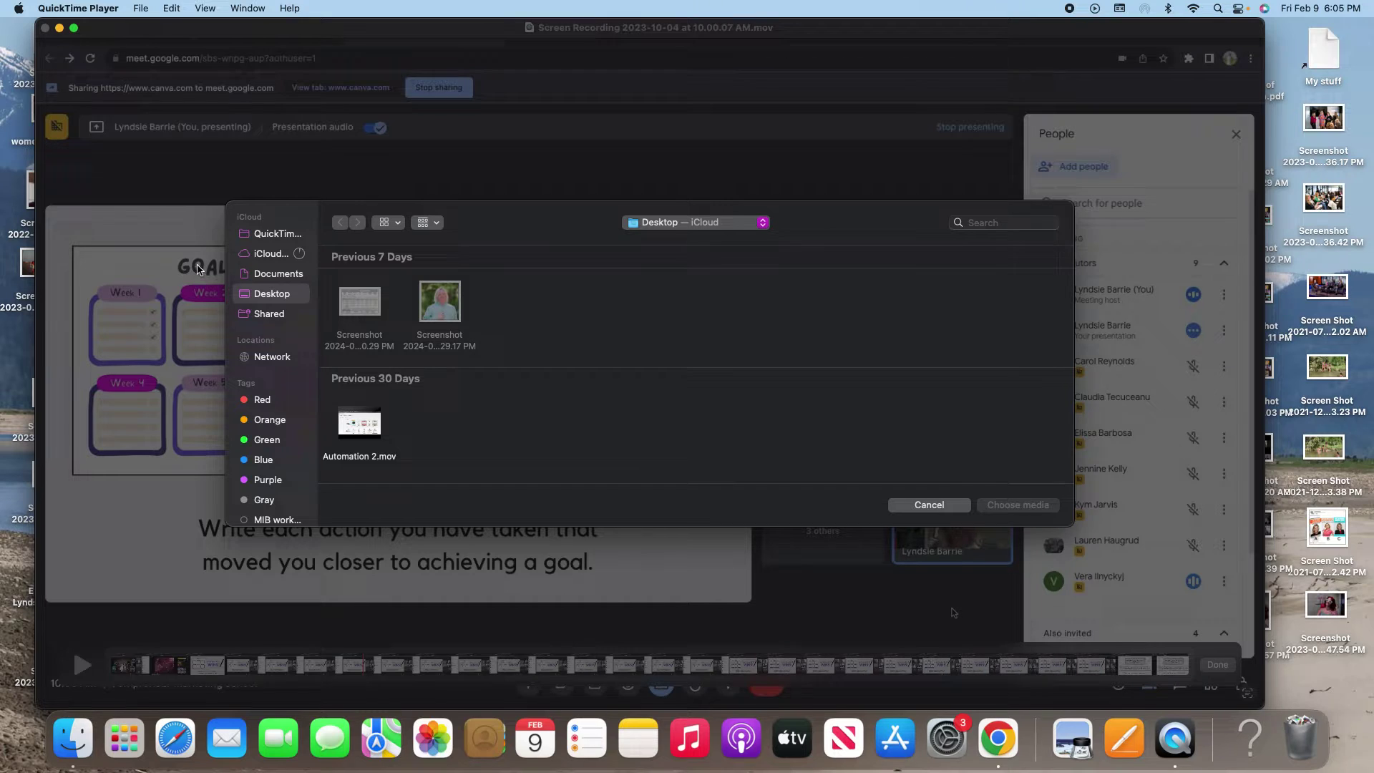
Step: Append 2 Event Marketing Course.mp4 from the Downloads folder to the movie
click(723, 224)
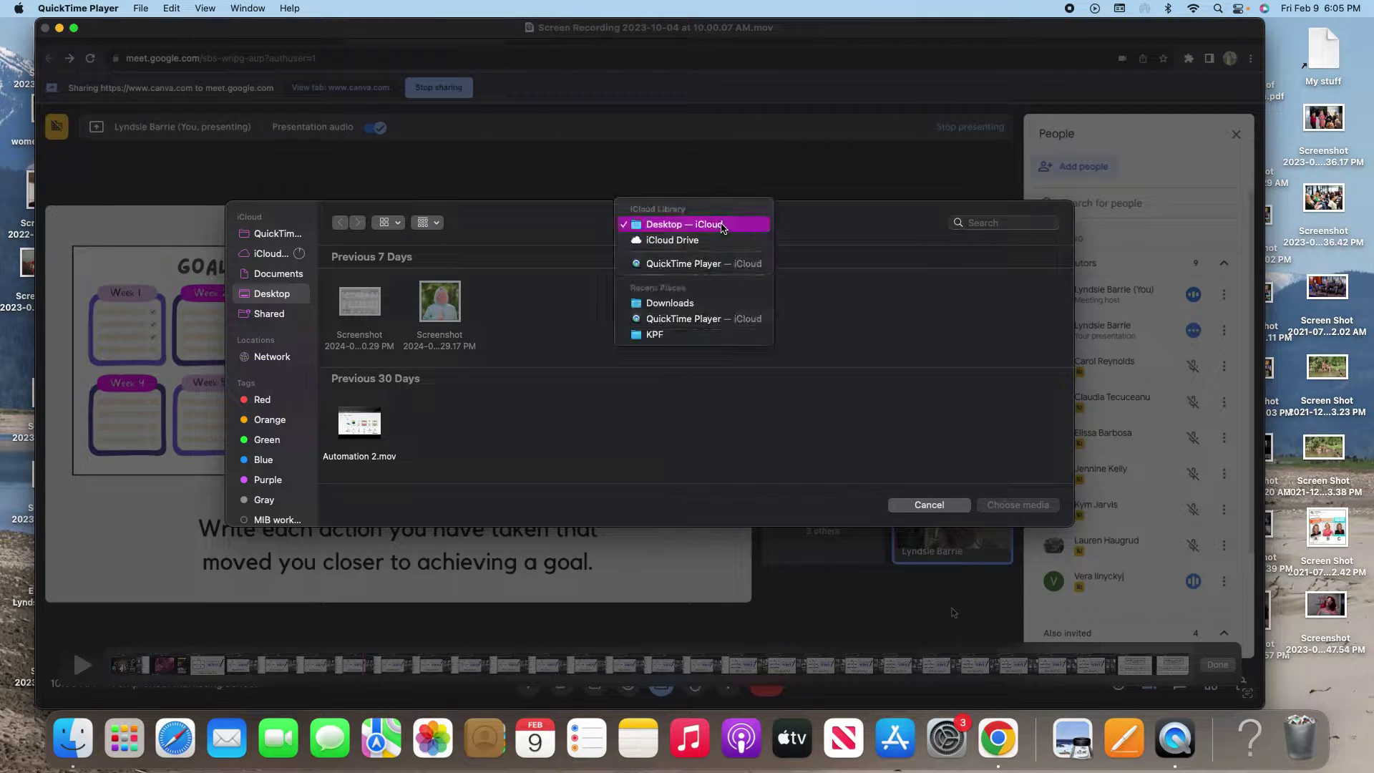
click(700, 305)
scroll(725, 365, down, 10)
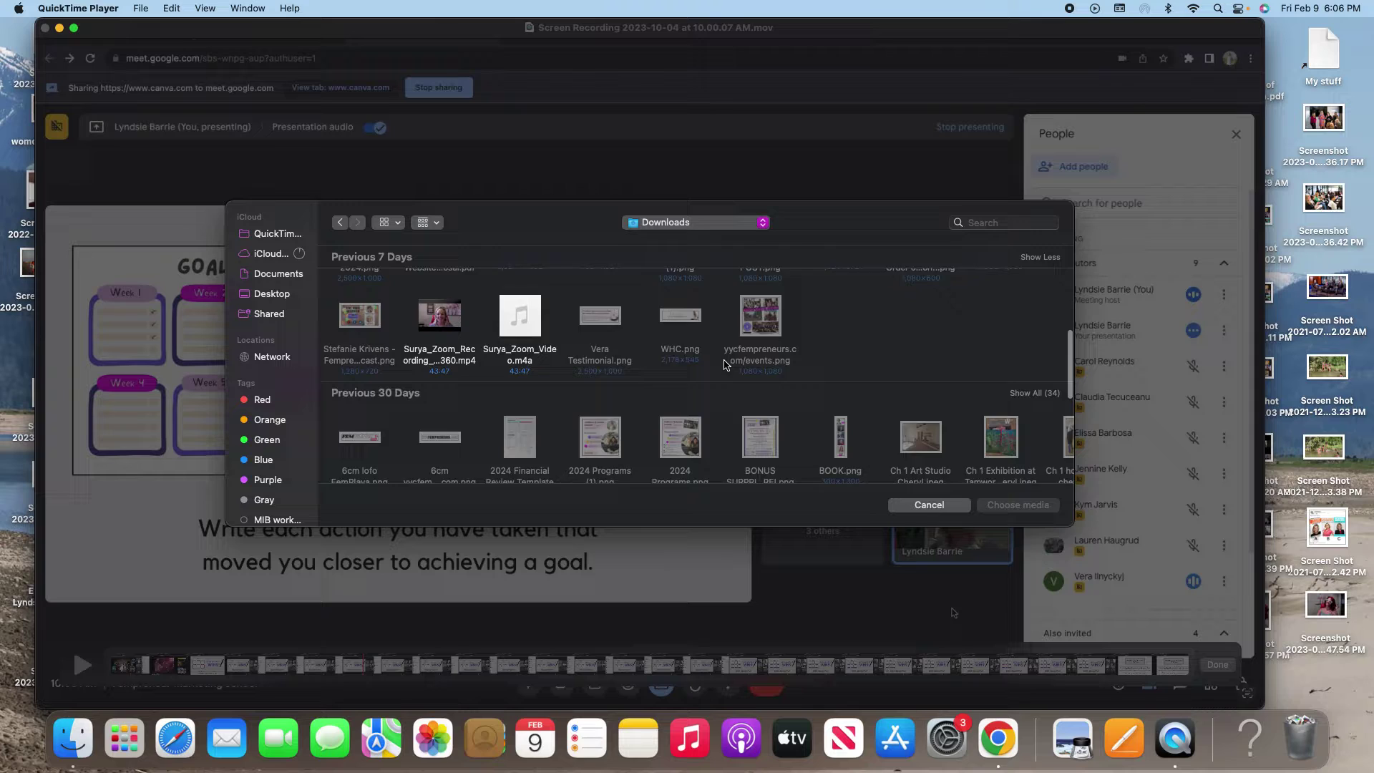
scroll(680, 358, up, 3)
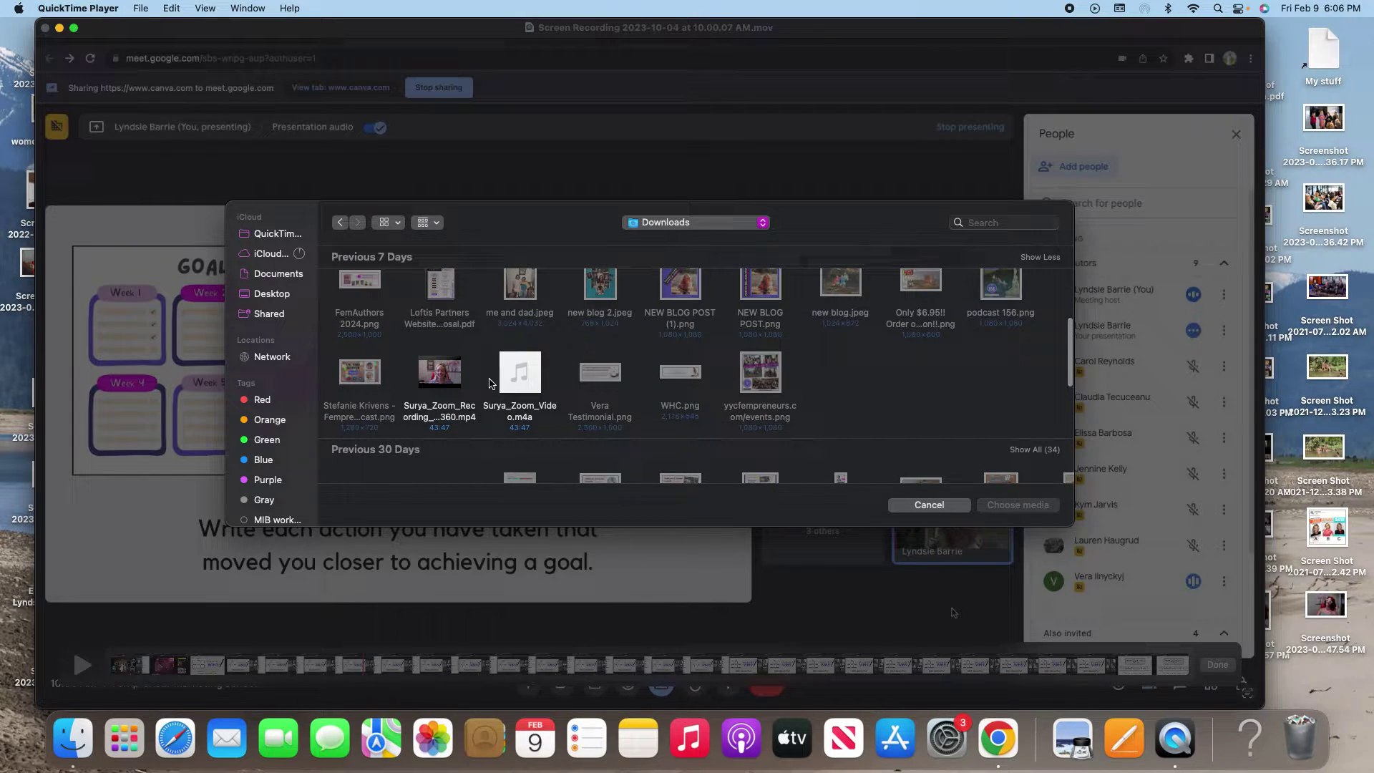
scroll(455, 371, down, 1)
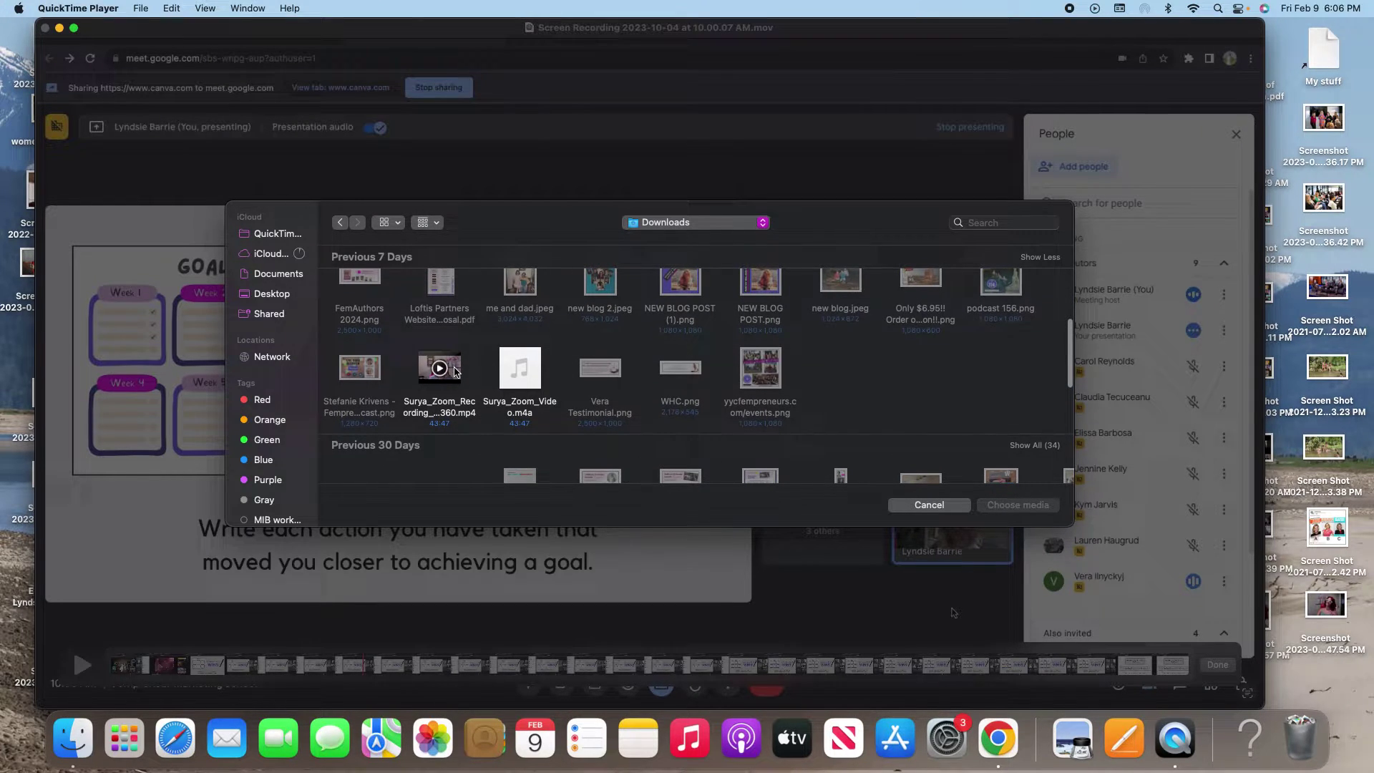
scroll(684, 388, down, 5)
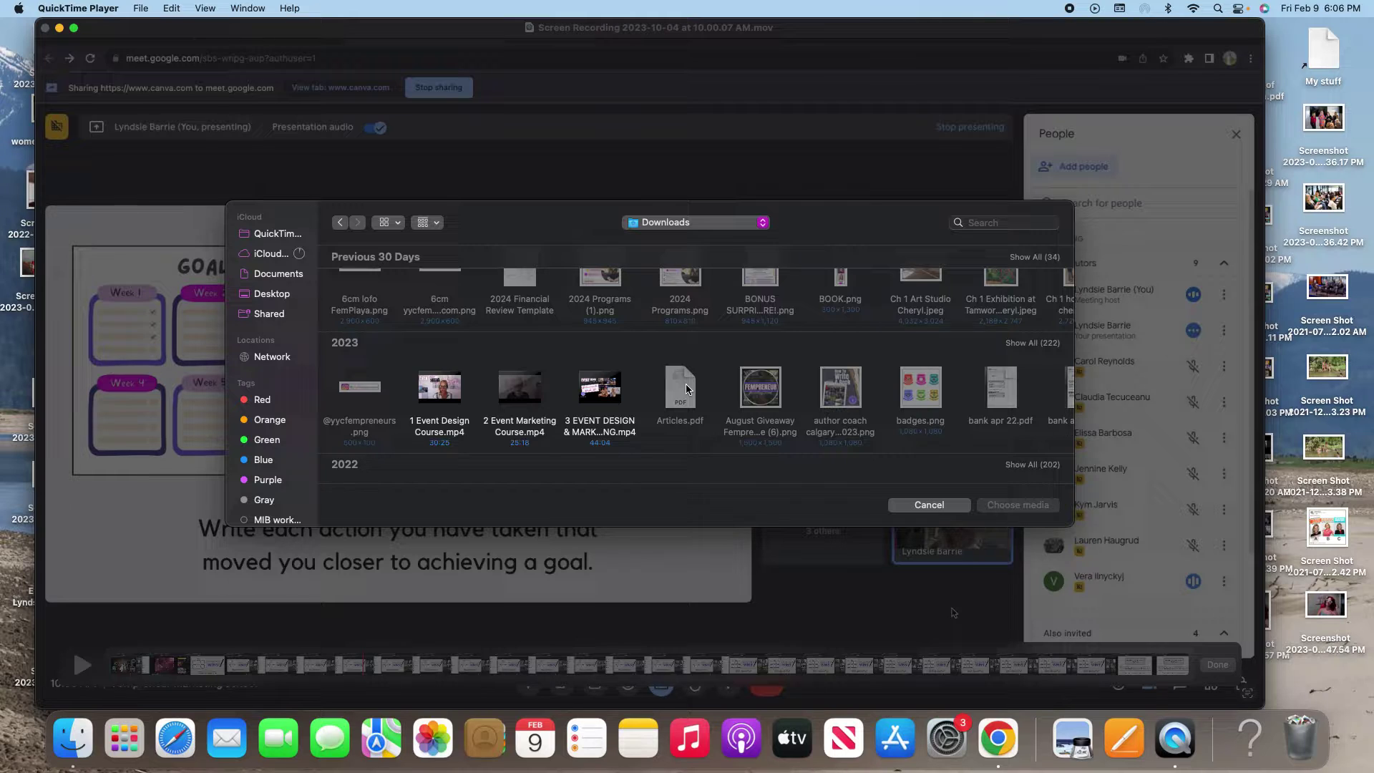
scroll(686, 389, down, 3)
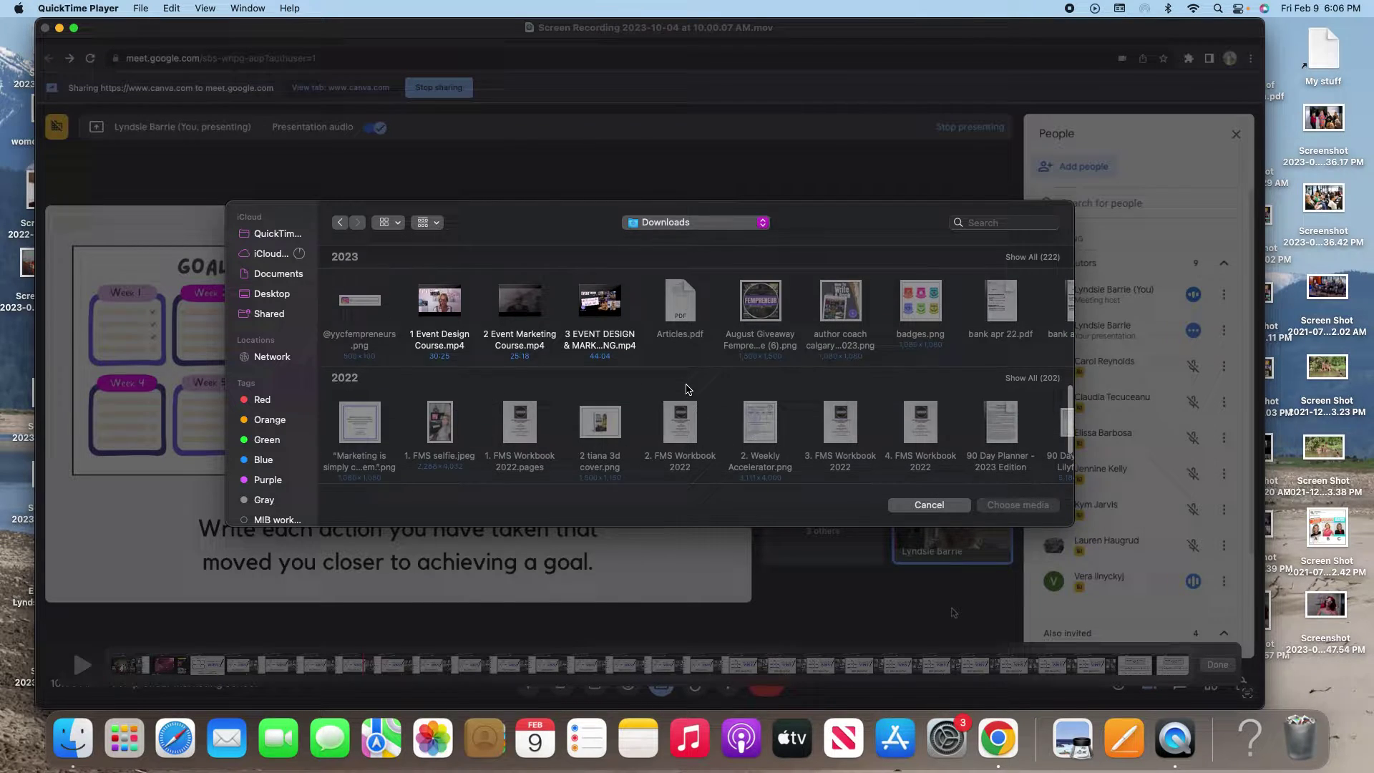
scroll(685, 389, up, 5)
scroll(685, 389, down, 5)
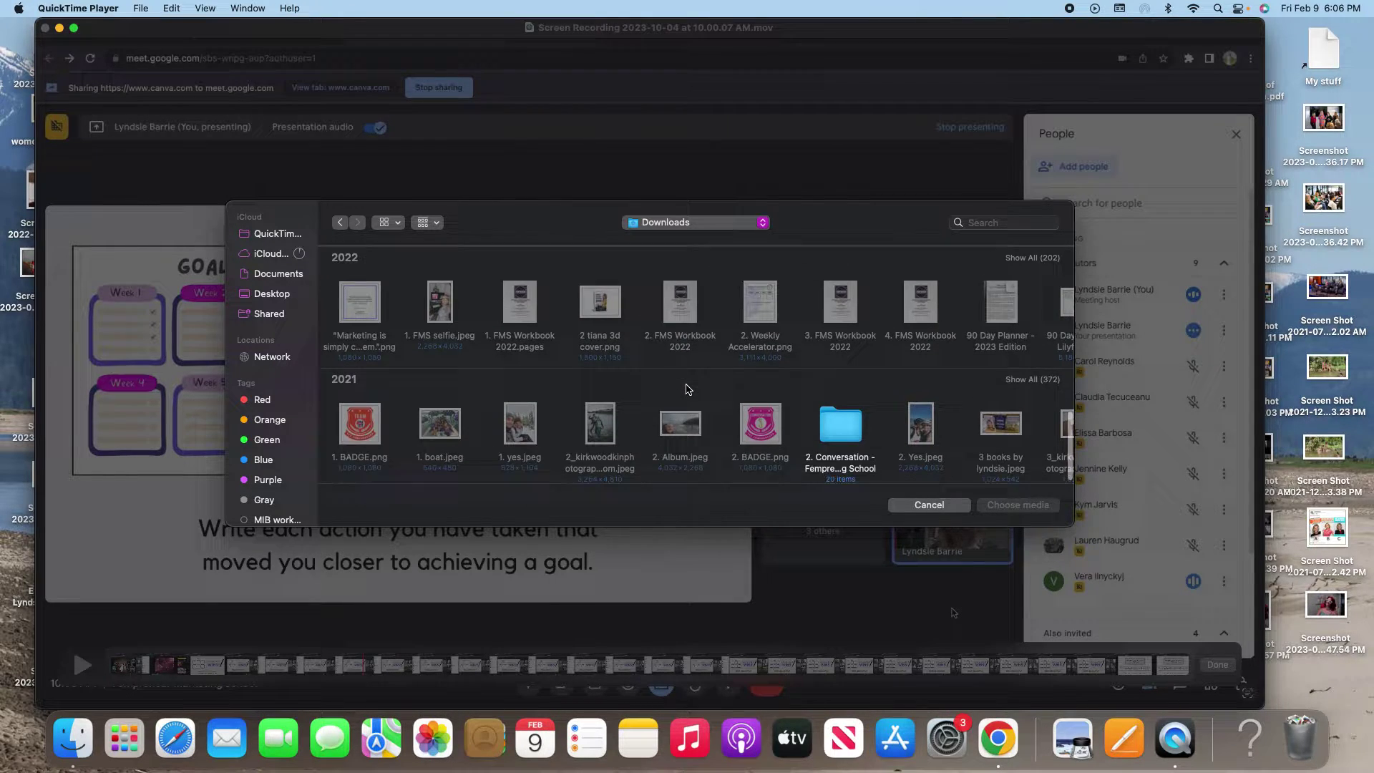
scroll(685, 388, up, 5)
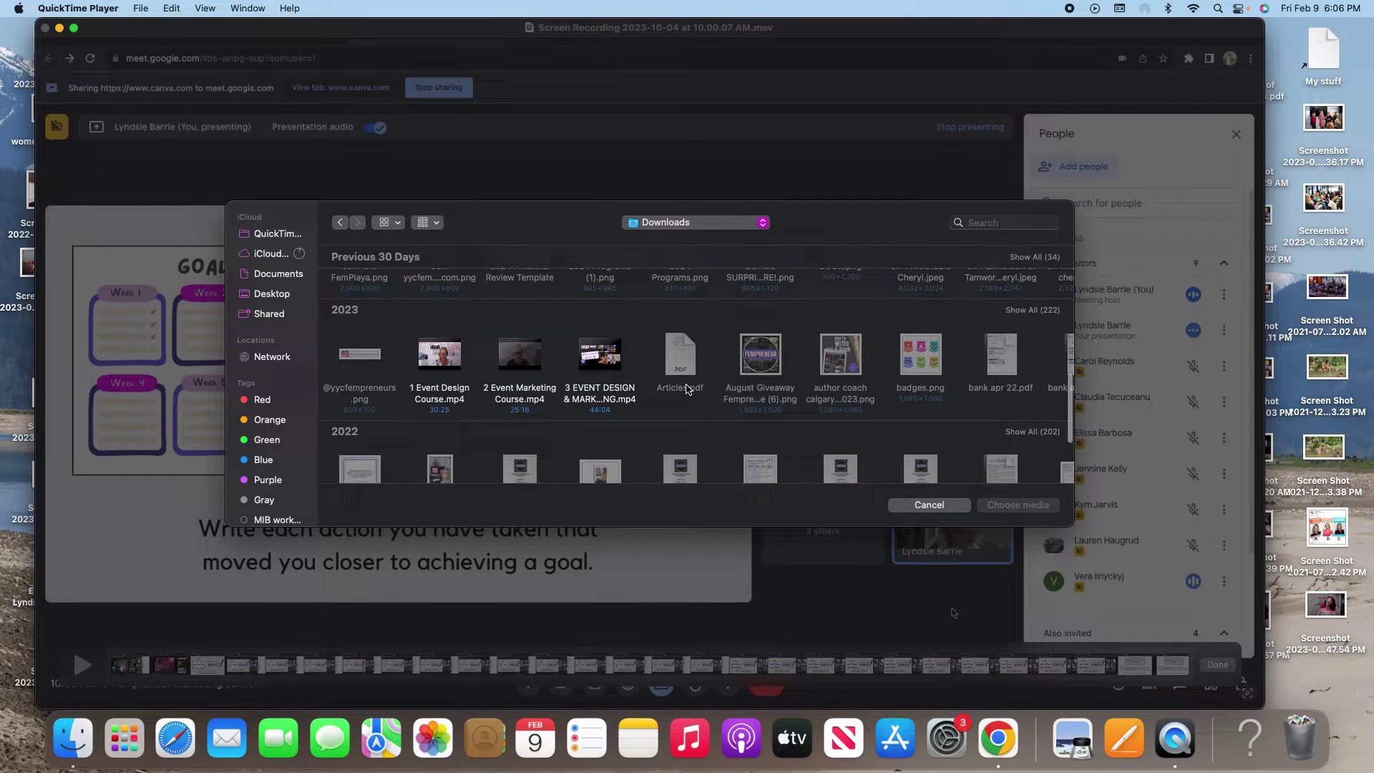
click(532, 367)
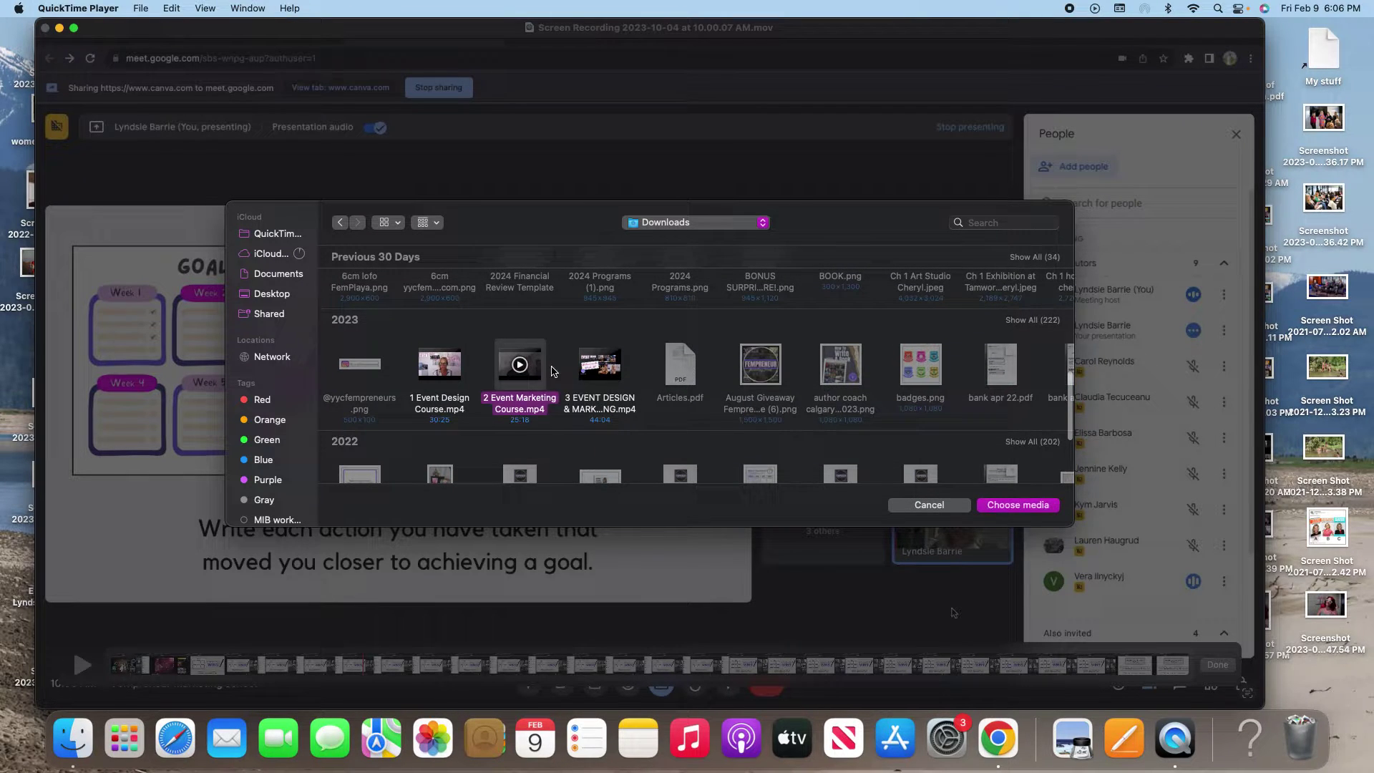
click(1016, 505)
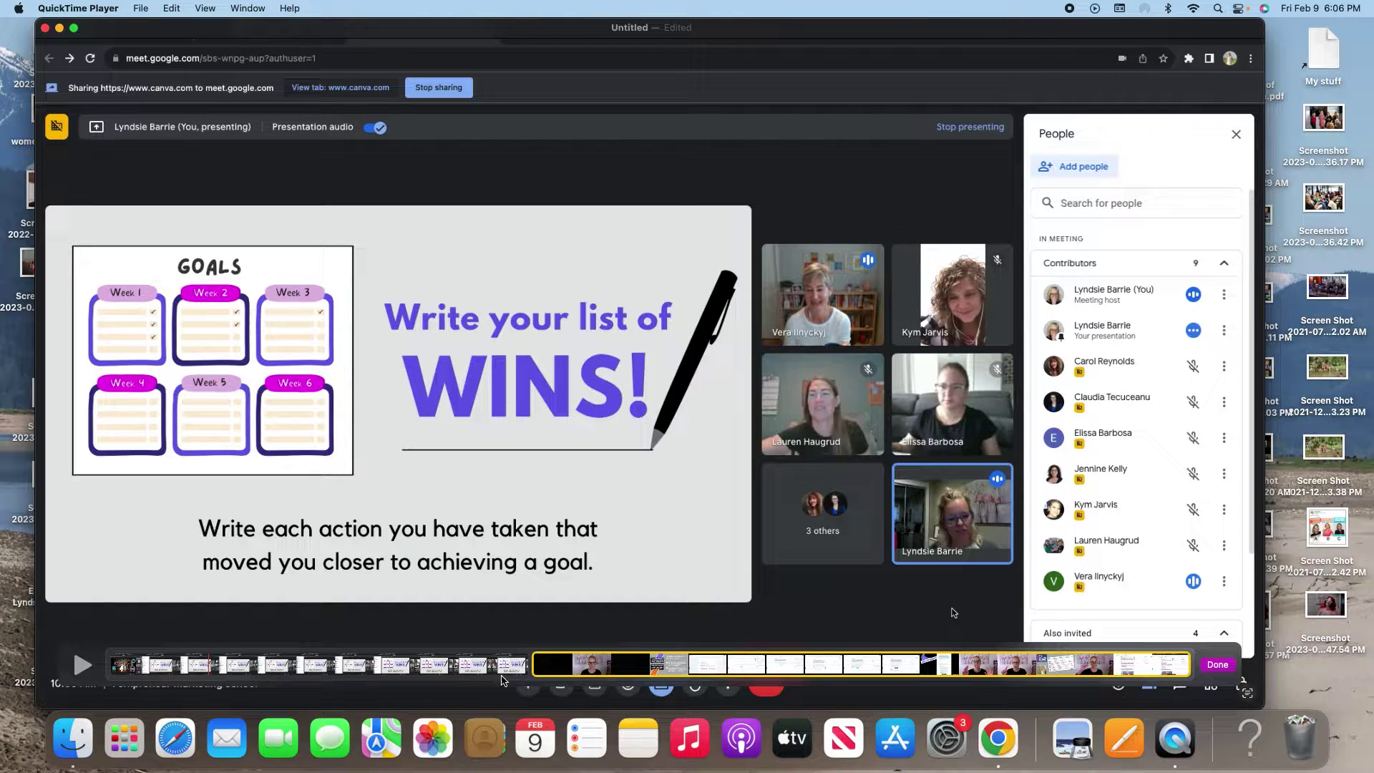
Step: Check both clips in the timeline, leaving the first screen-recording clip selected
click(360, 666)
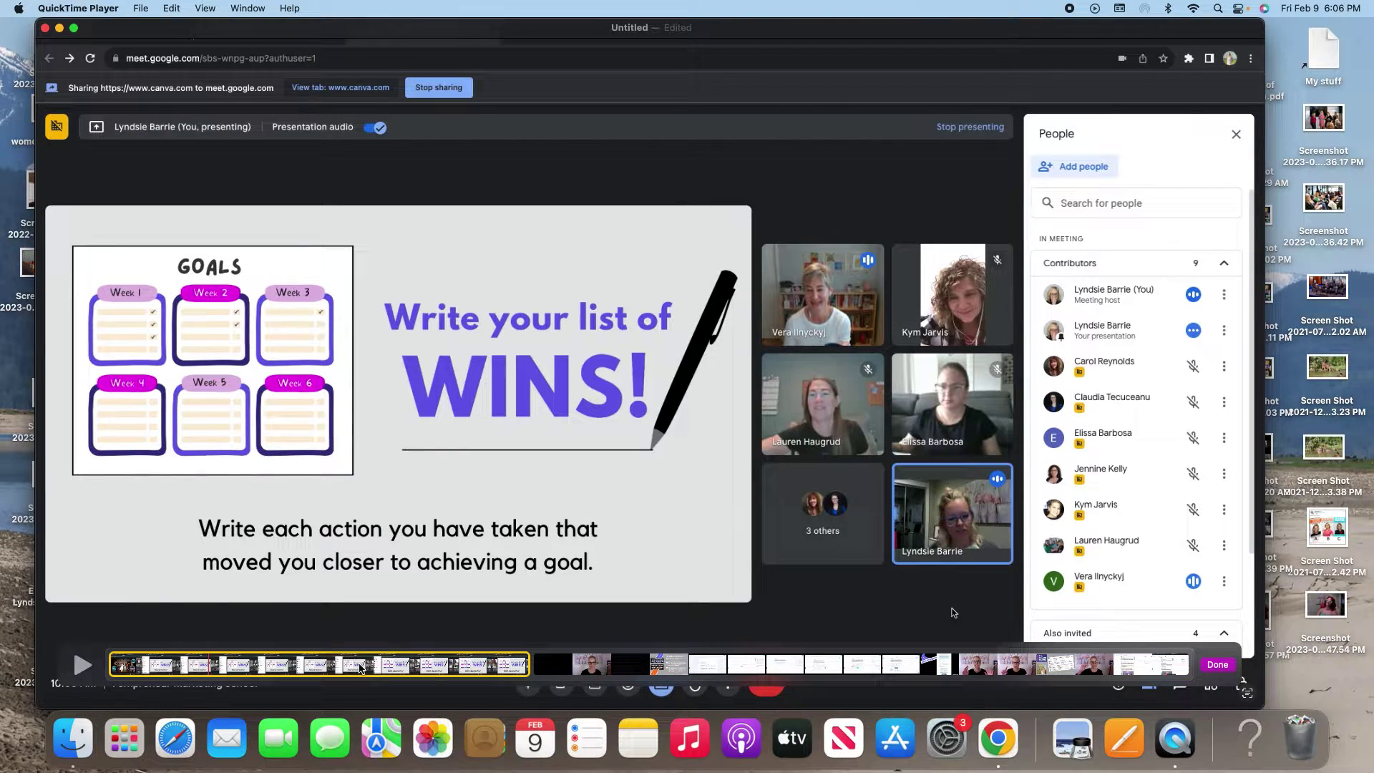
click(715, 672)
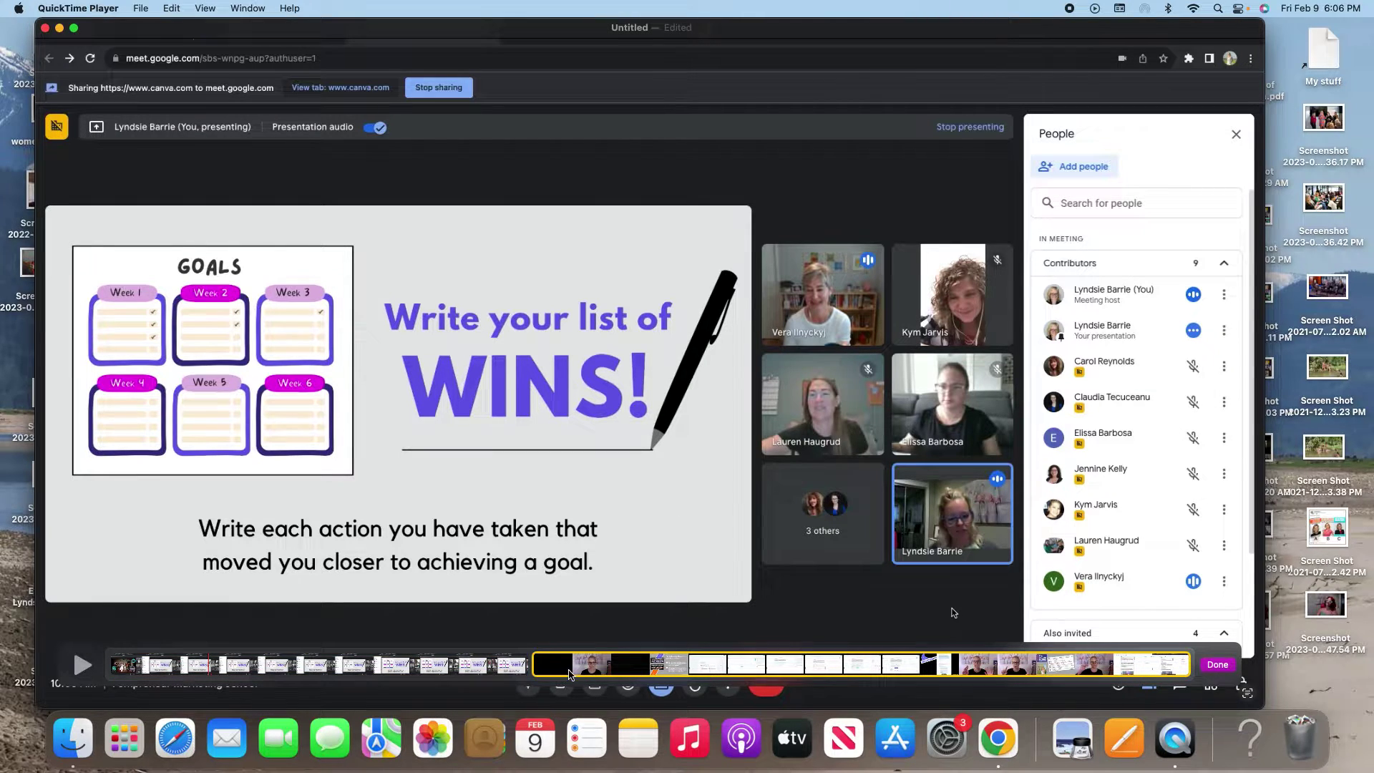
click(445, 668)
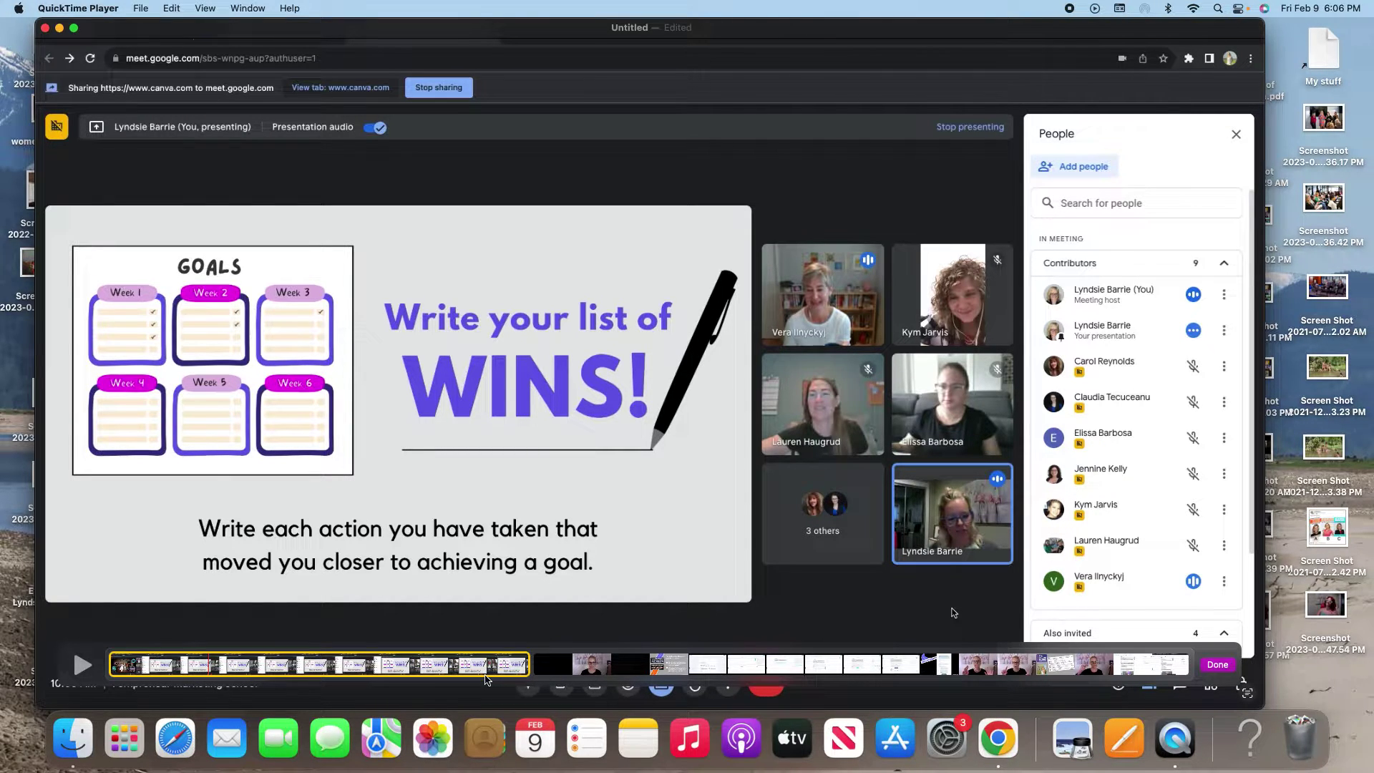
click(631, 672)
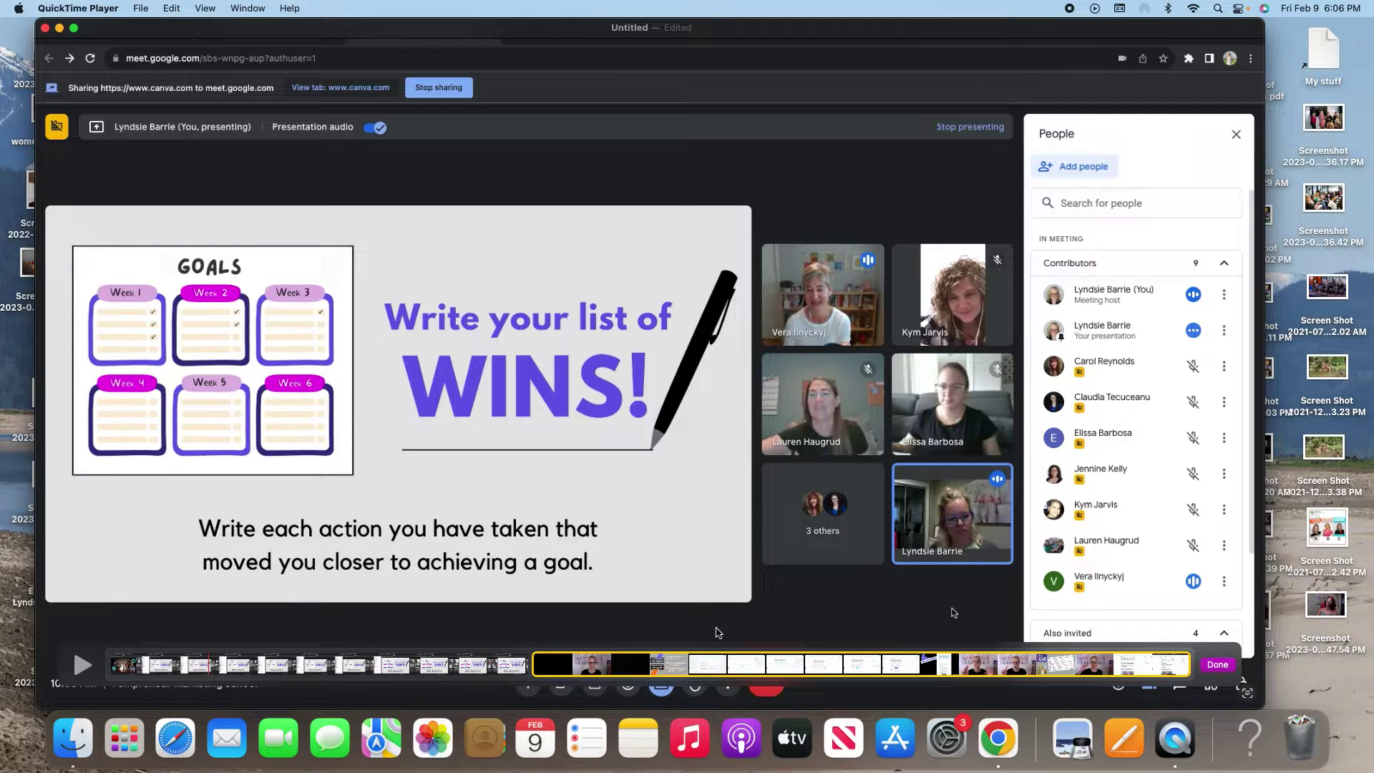
click(172, 8)
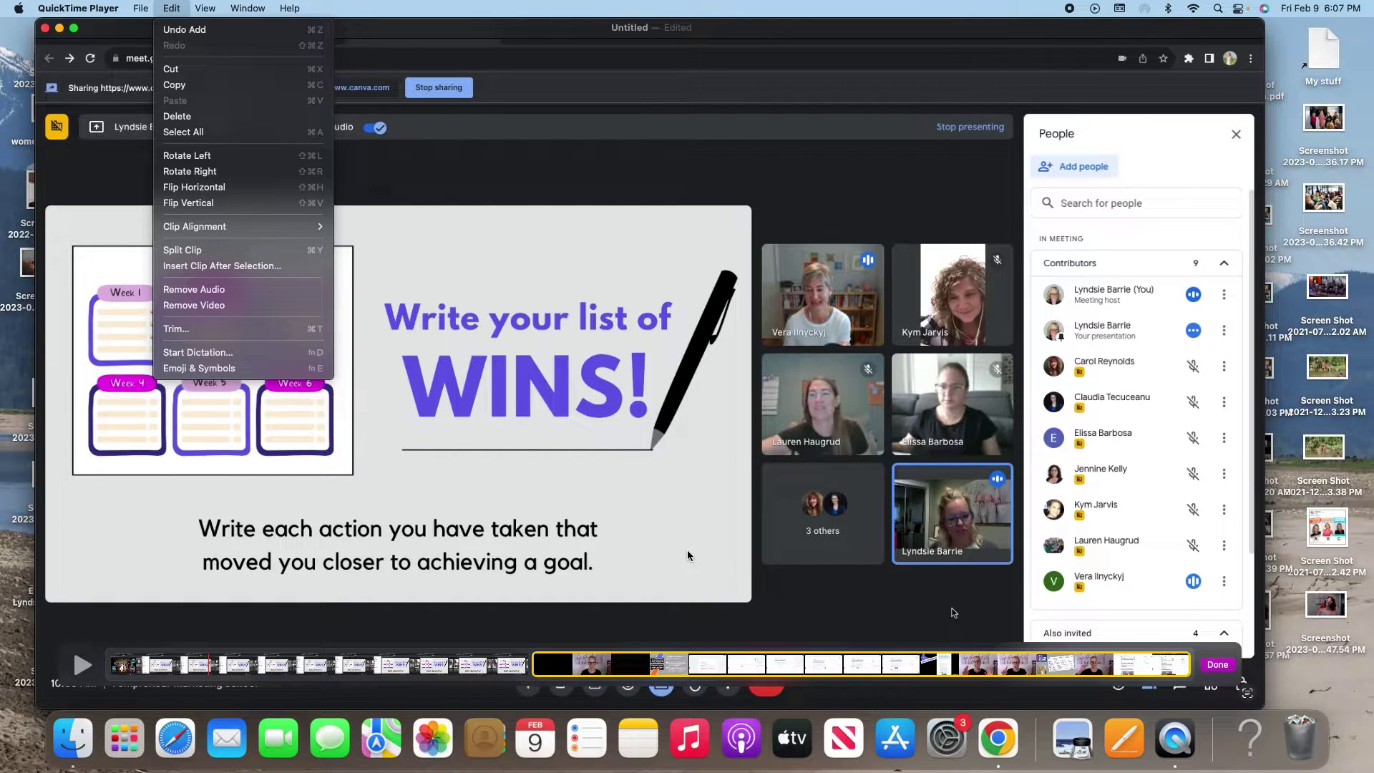
click(367, 666)
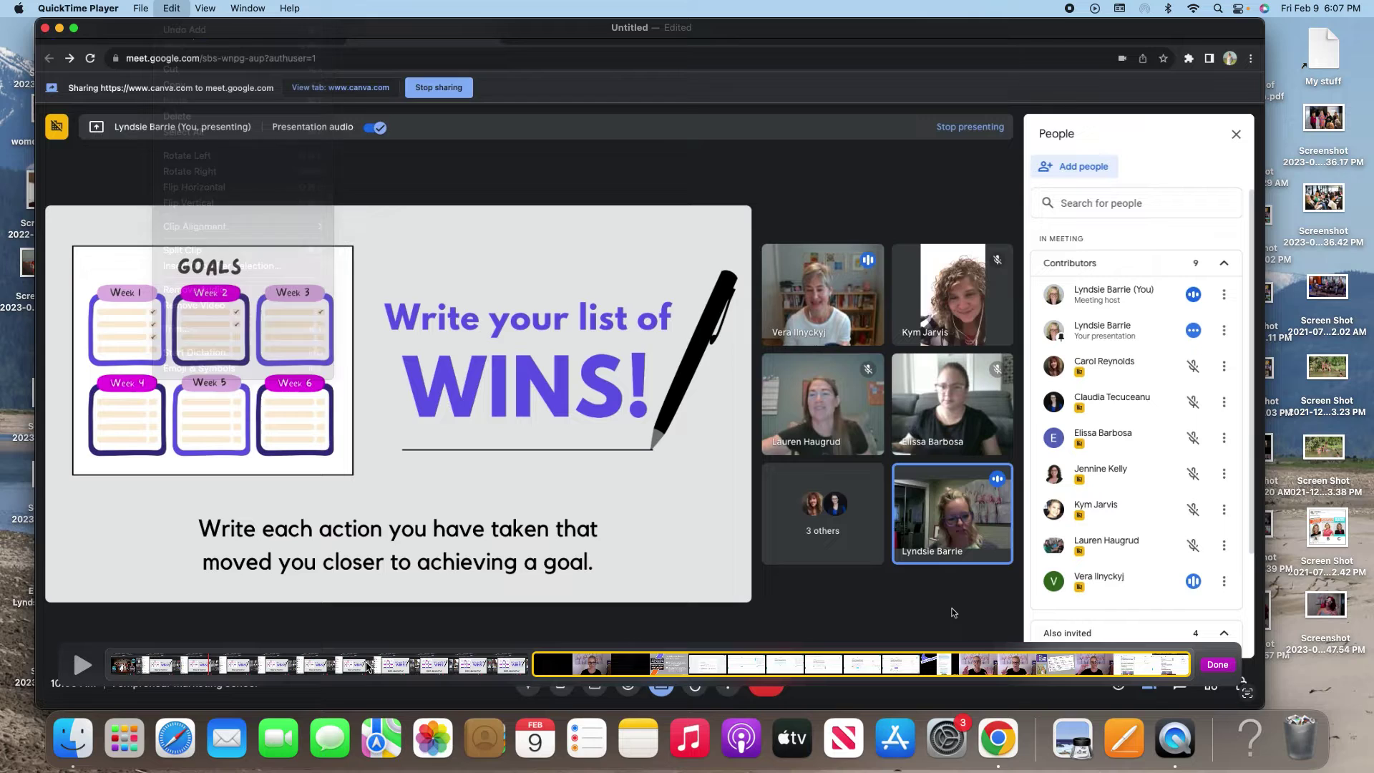
click(367, 666)
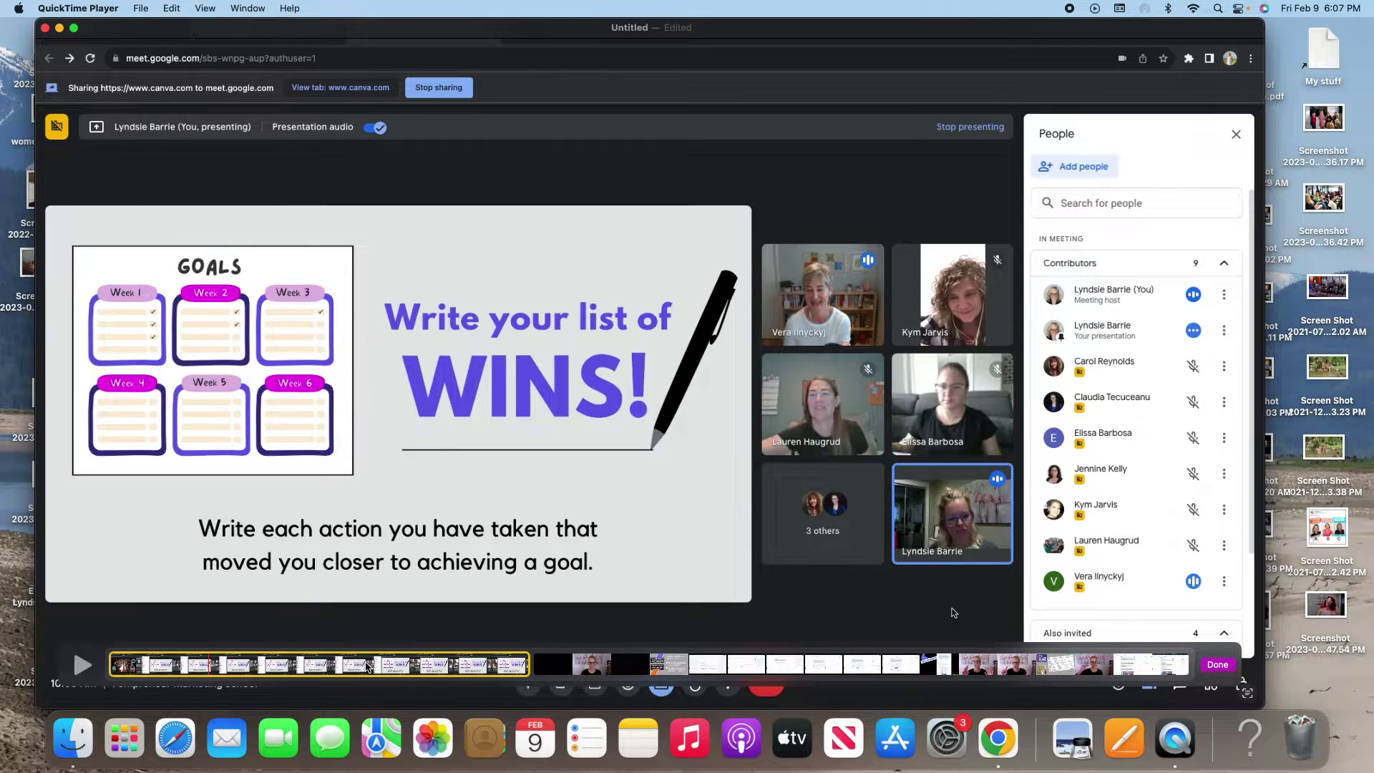
Step: Trim the first clip's end back to about 15:05
double_click(315, 665)
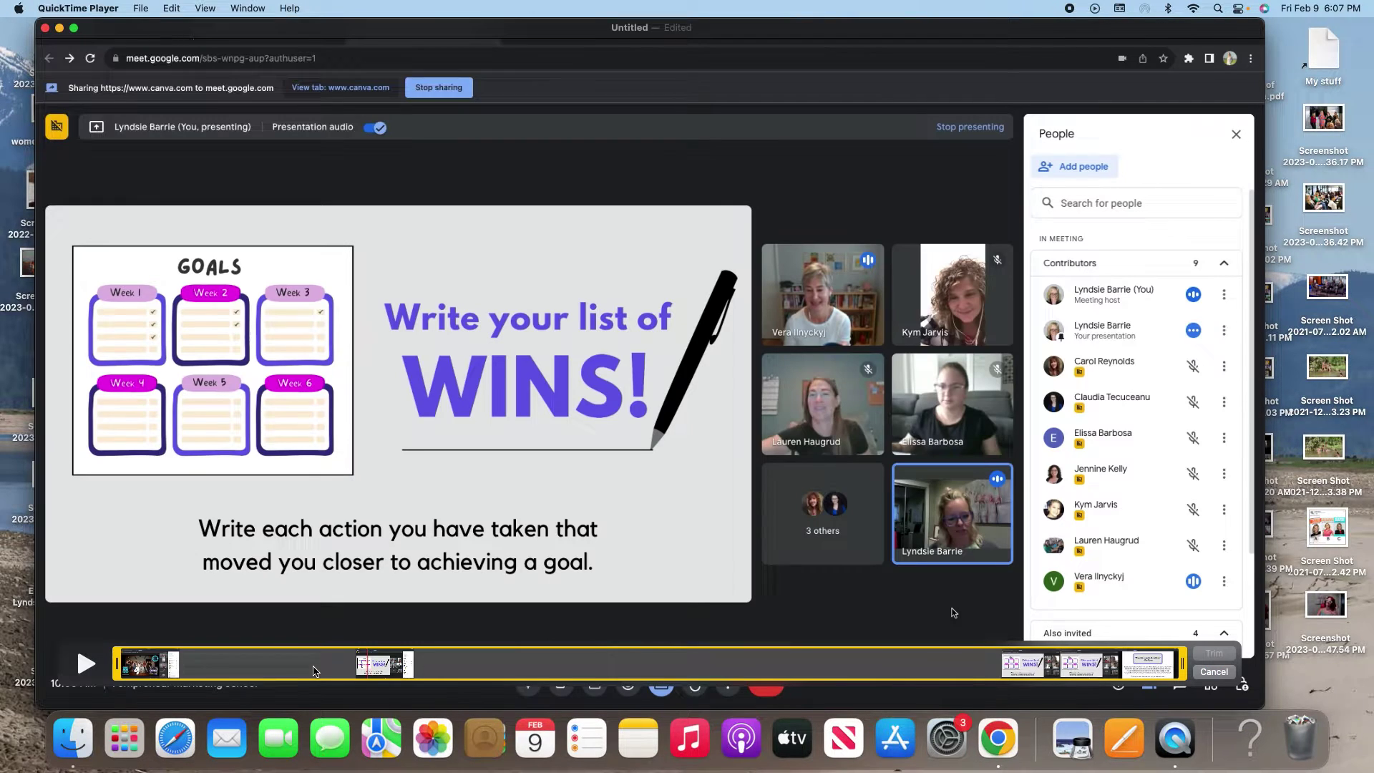
drag(1182, 664, 477, 665)
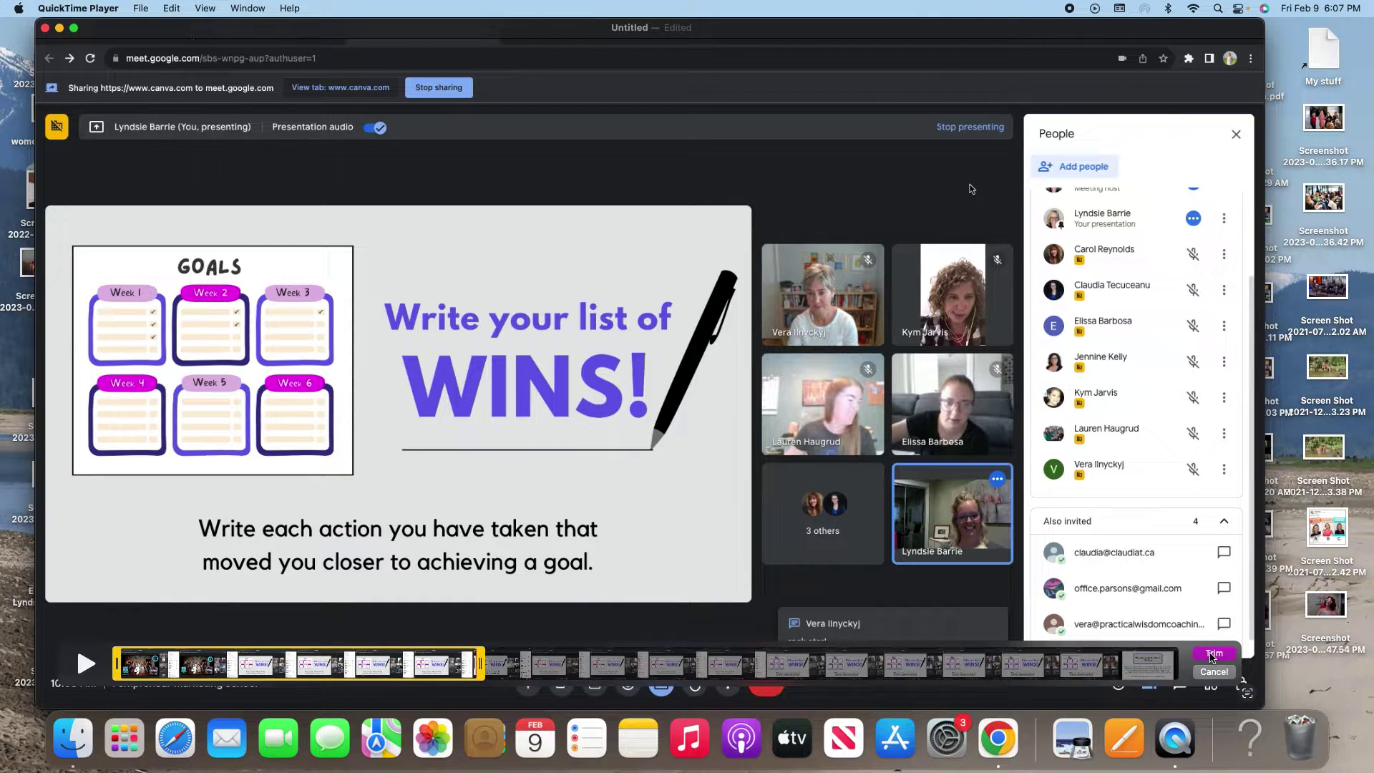
click(1212, 657)
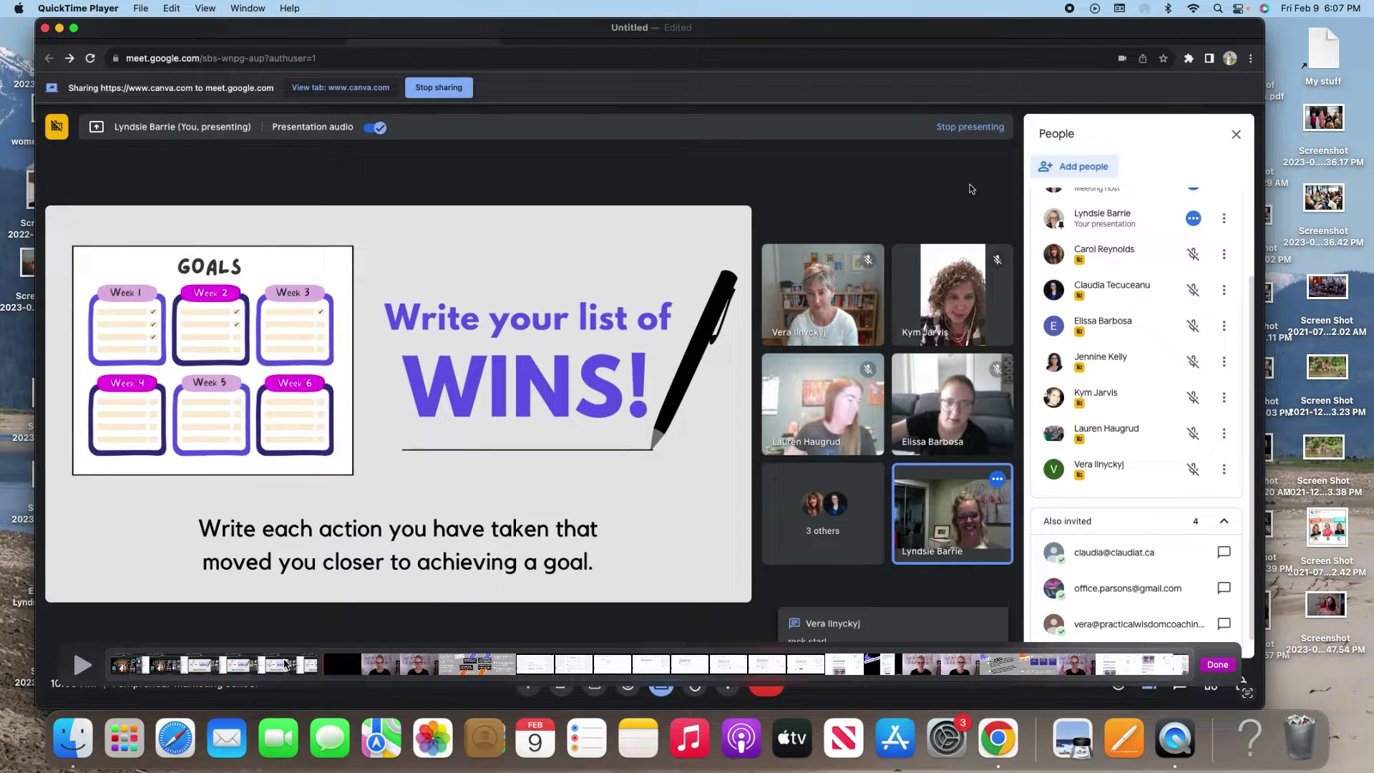
Step: With the first clip selected, choose Edit > Add Clip to End
click(264, 666)
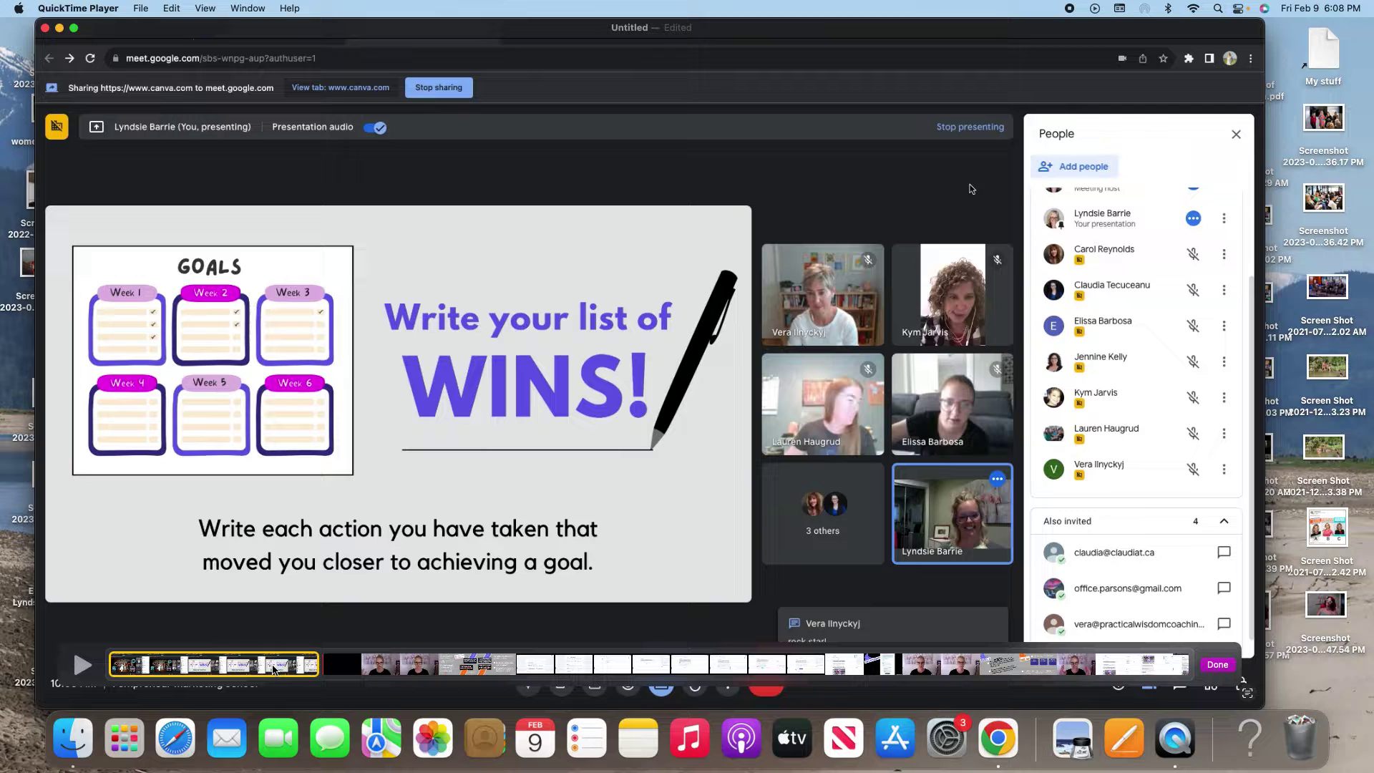
click(172, 9)
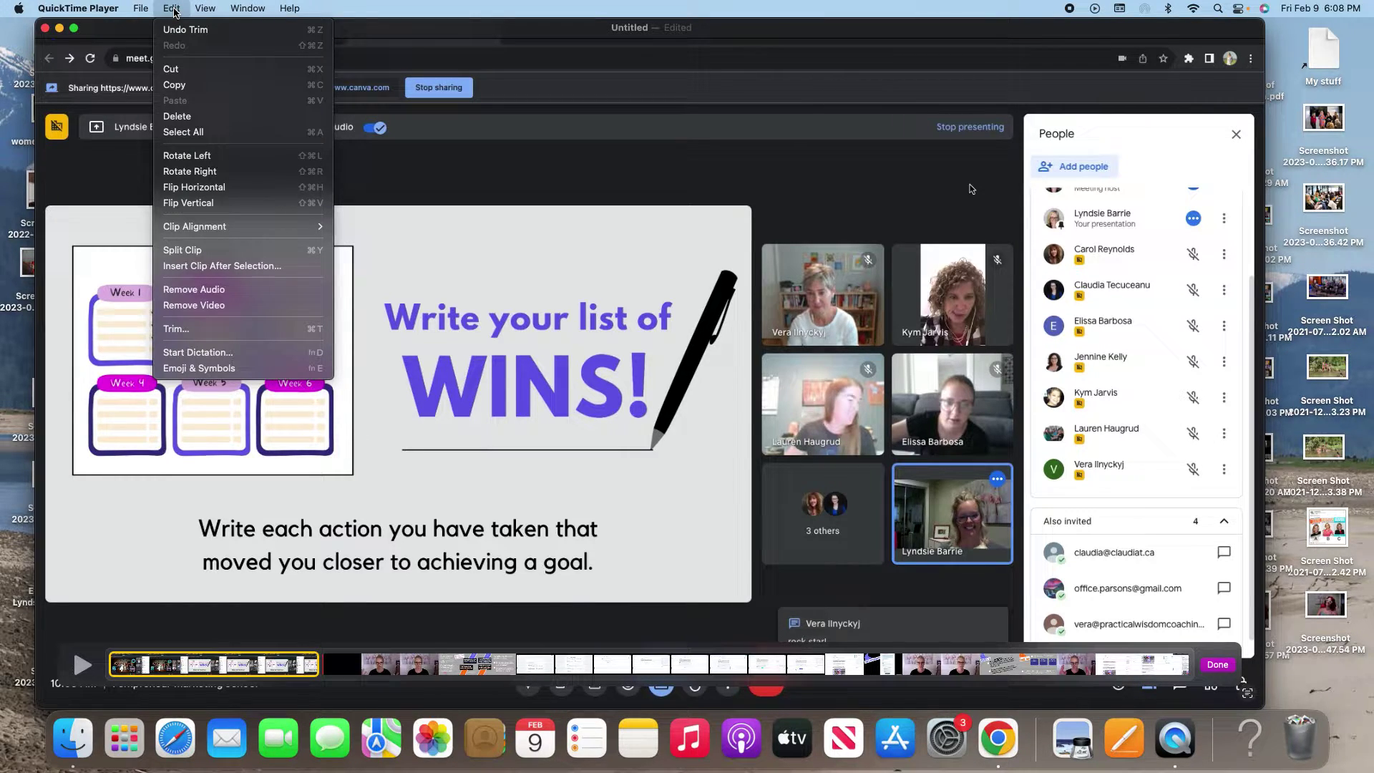
click(187, 267)
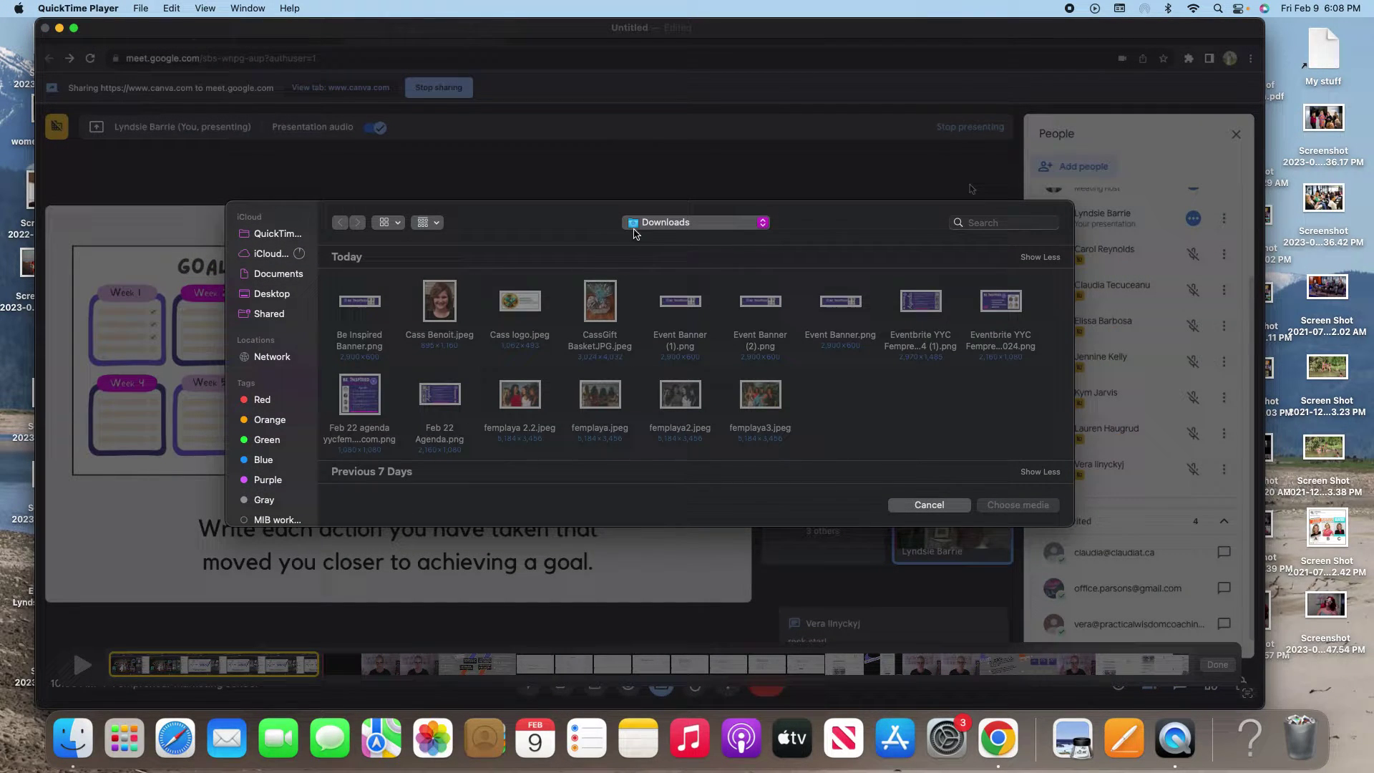
Step: Insert the Screen Recording .mov from the Desktop after the first clip
click(658, 224)
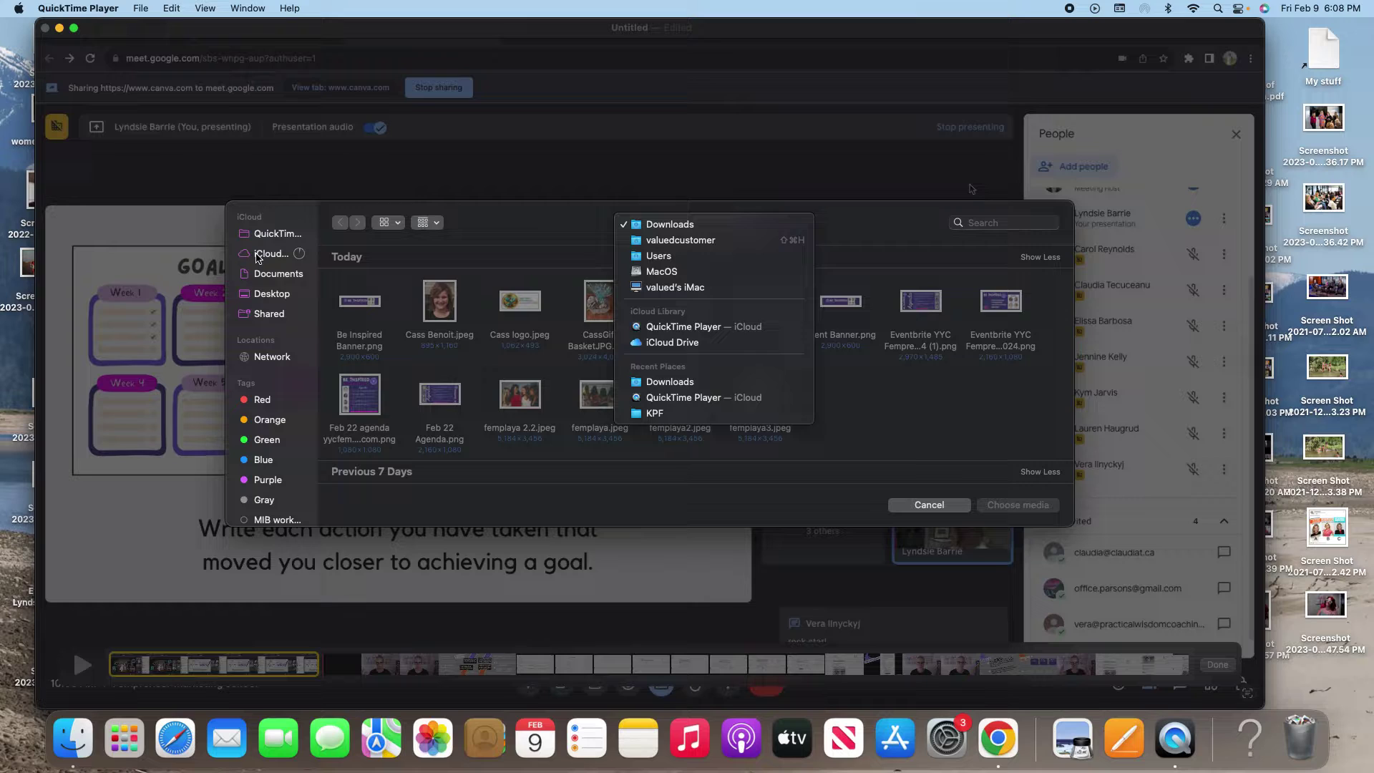
click(266, 300)
click(275, 296)
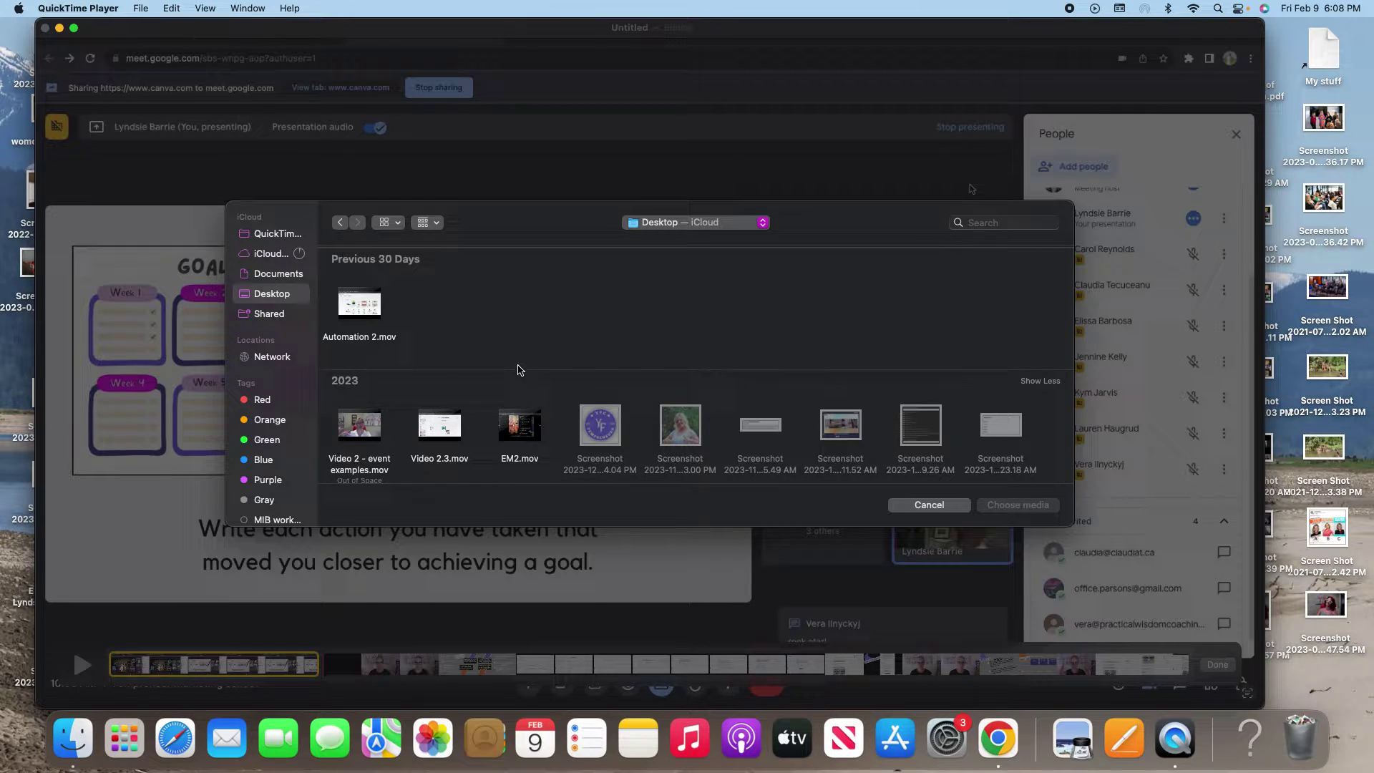
scroll(510, 363, down, 3)
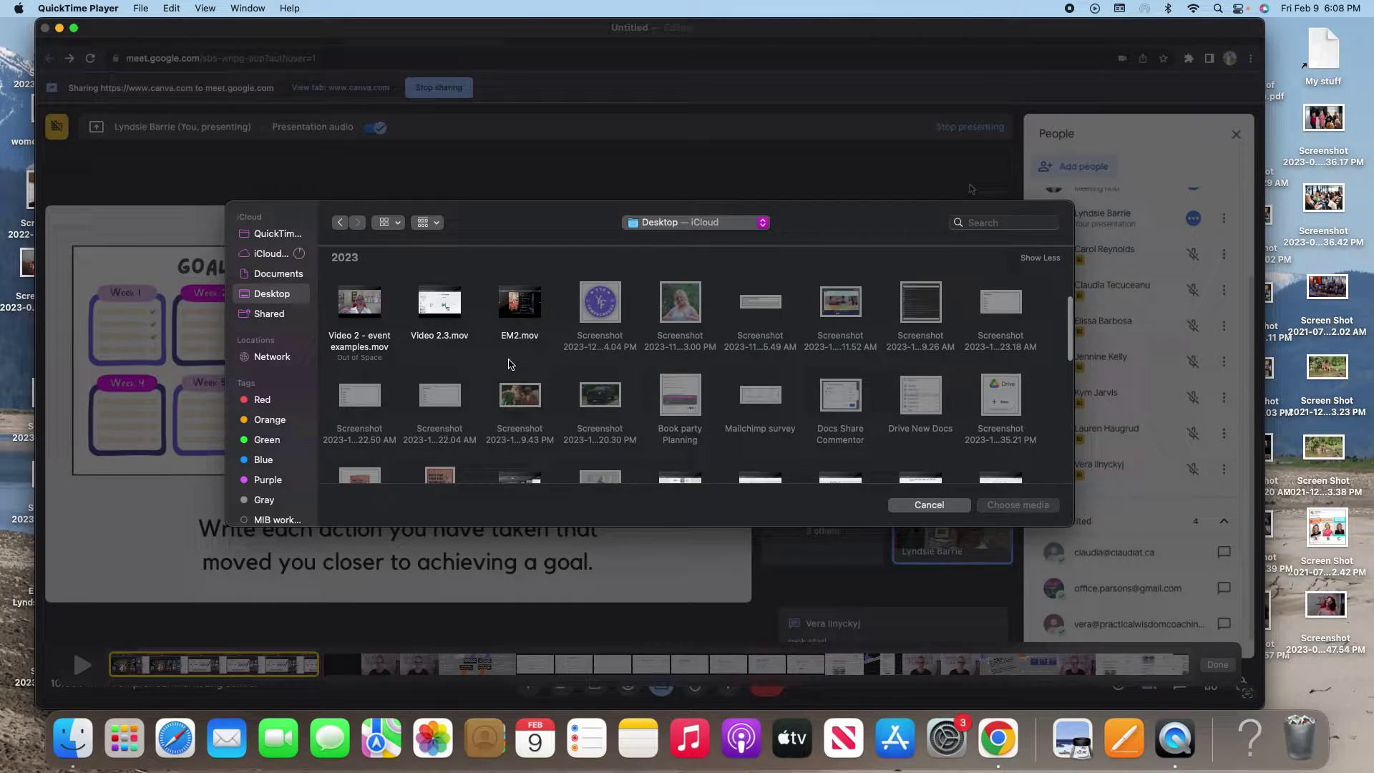
scroll(510, 364, down, 4)
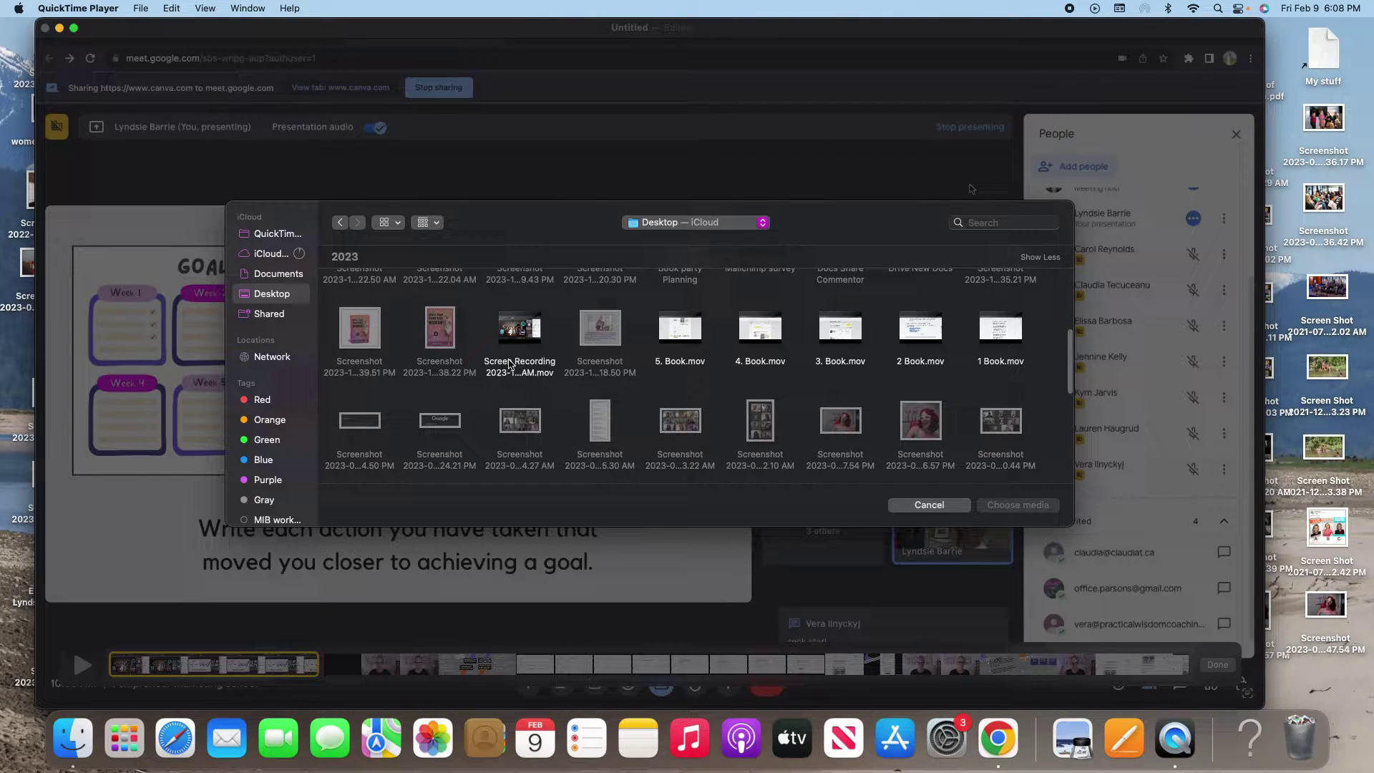
scroll(510, 364, down, 8)
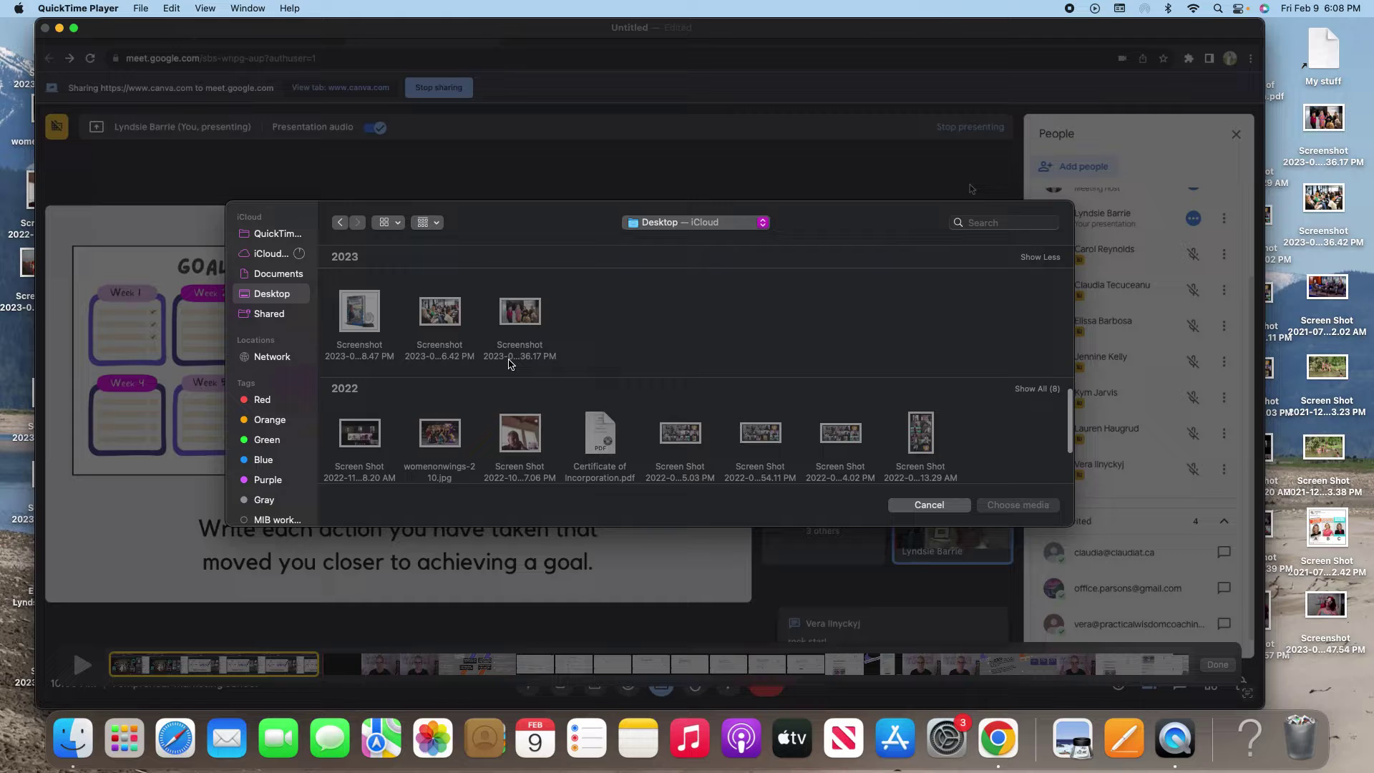
scroll(510, 363, down, 5)
scroll(510, 364, up, 8)
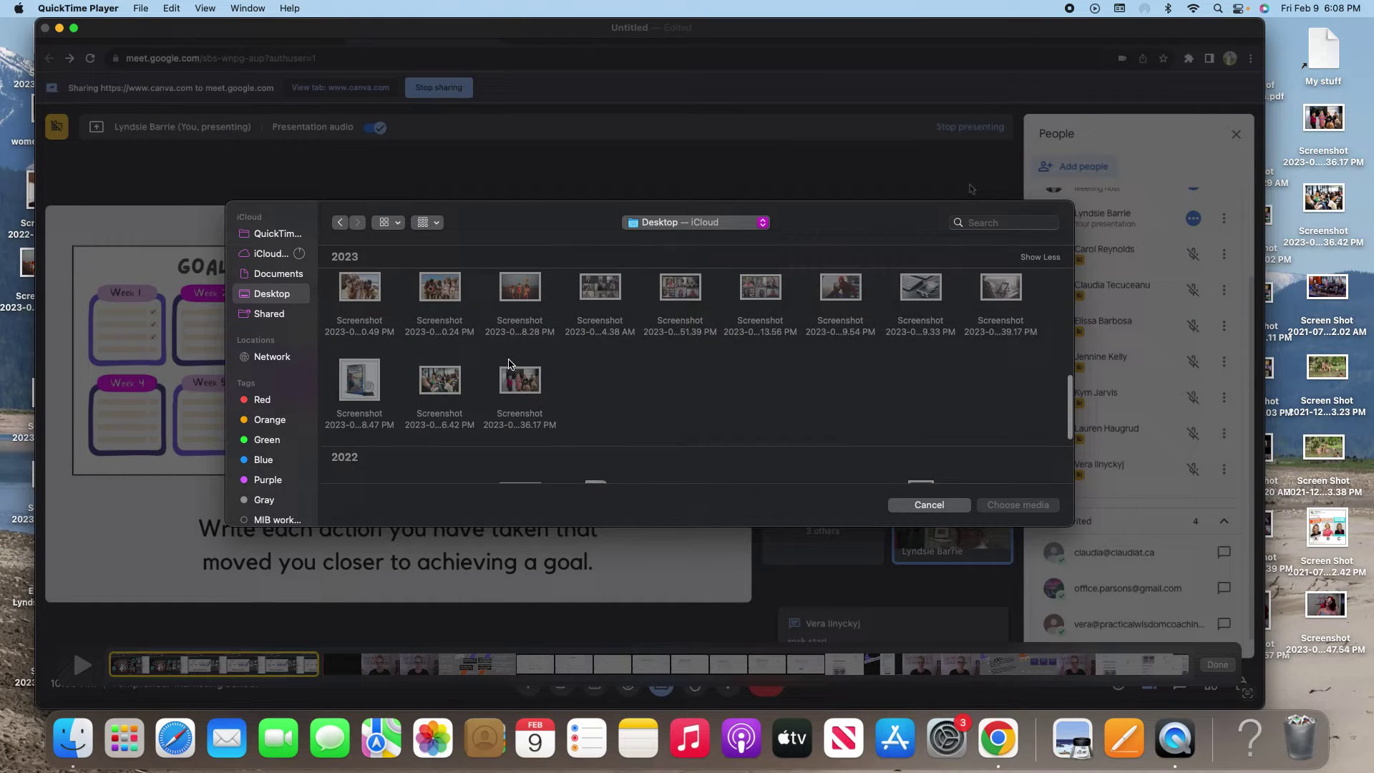
scroll(510, 363, up, 3)
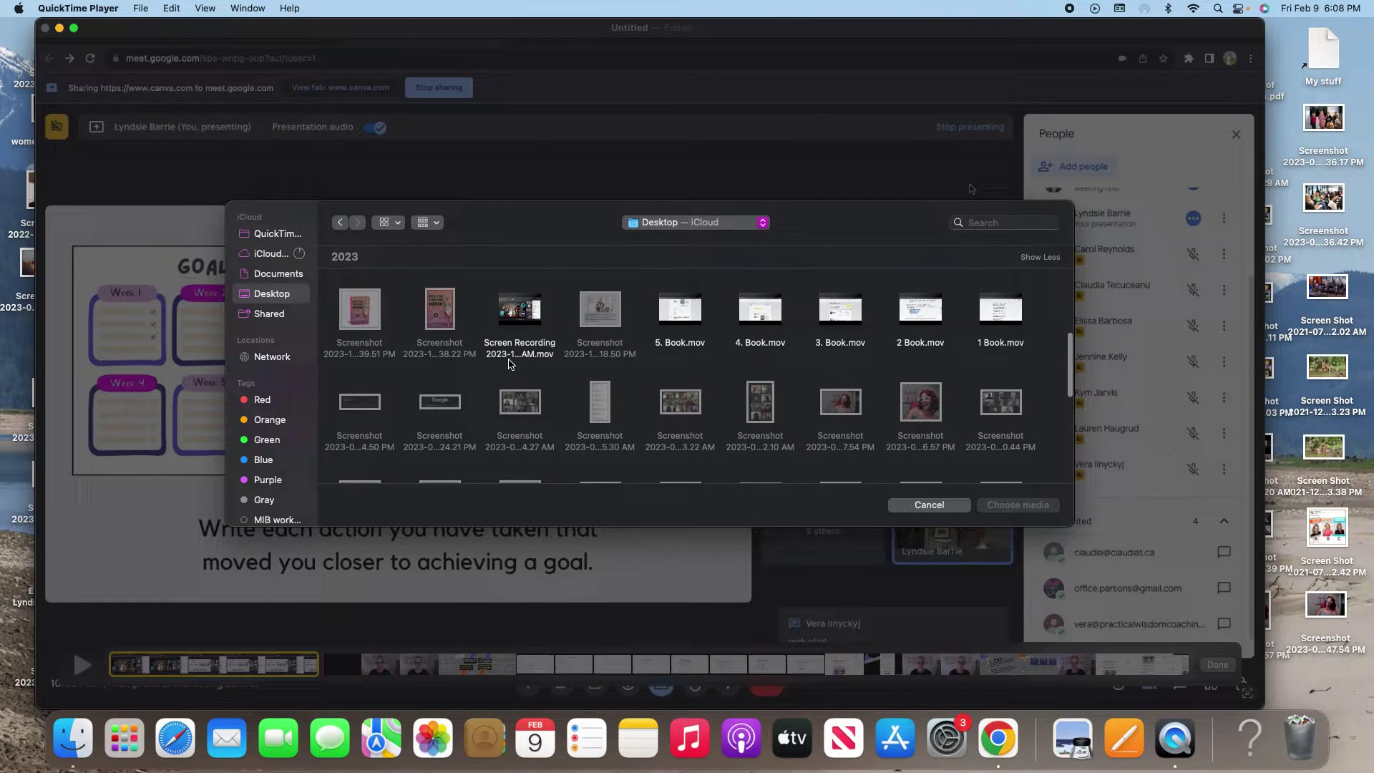
click(528, 306)
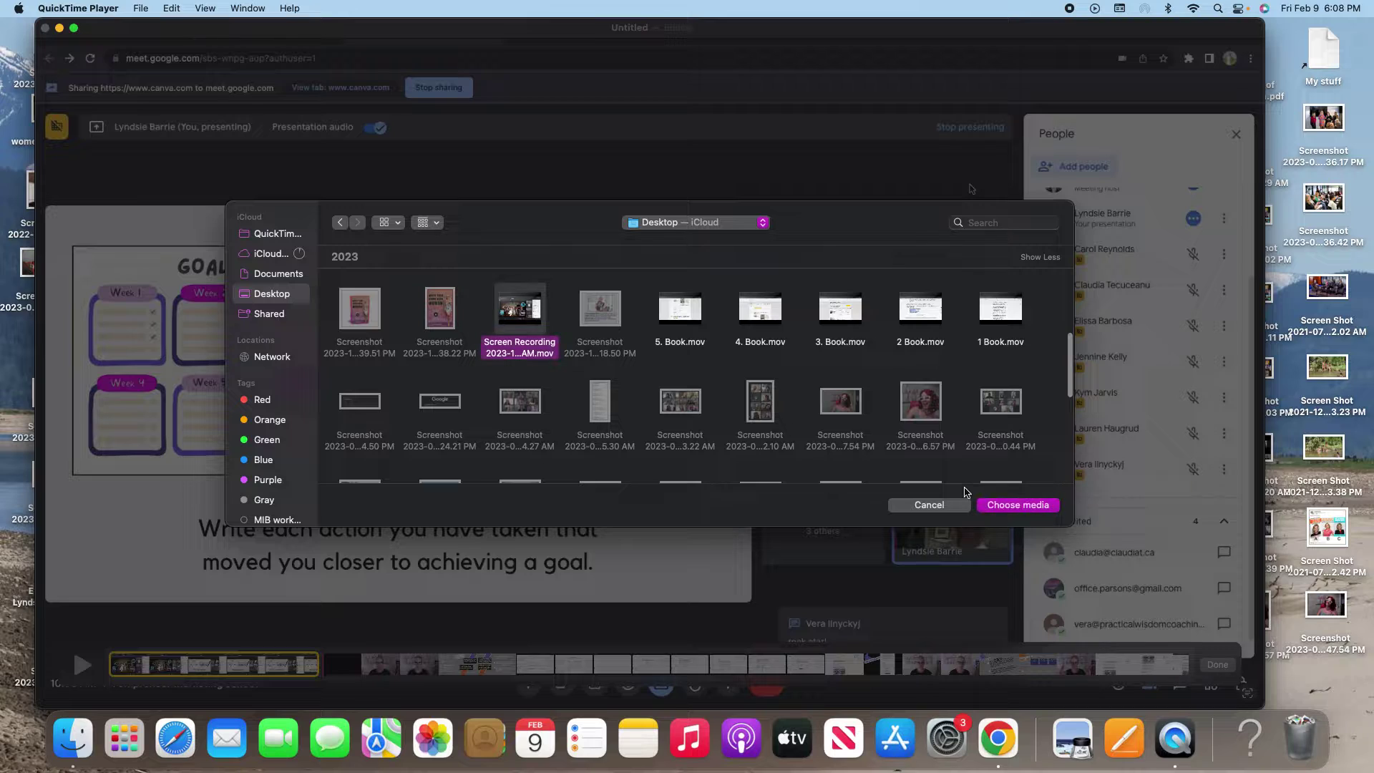
click(1036, 509)
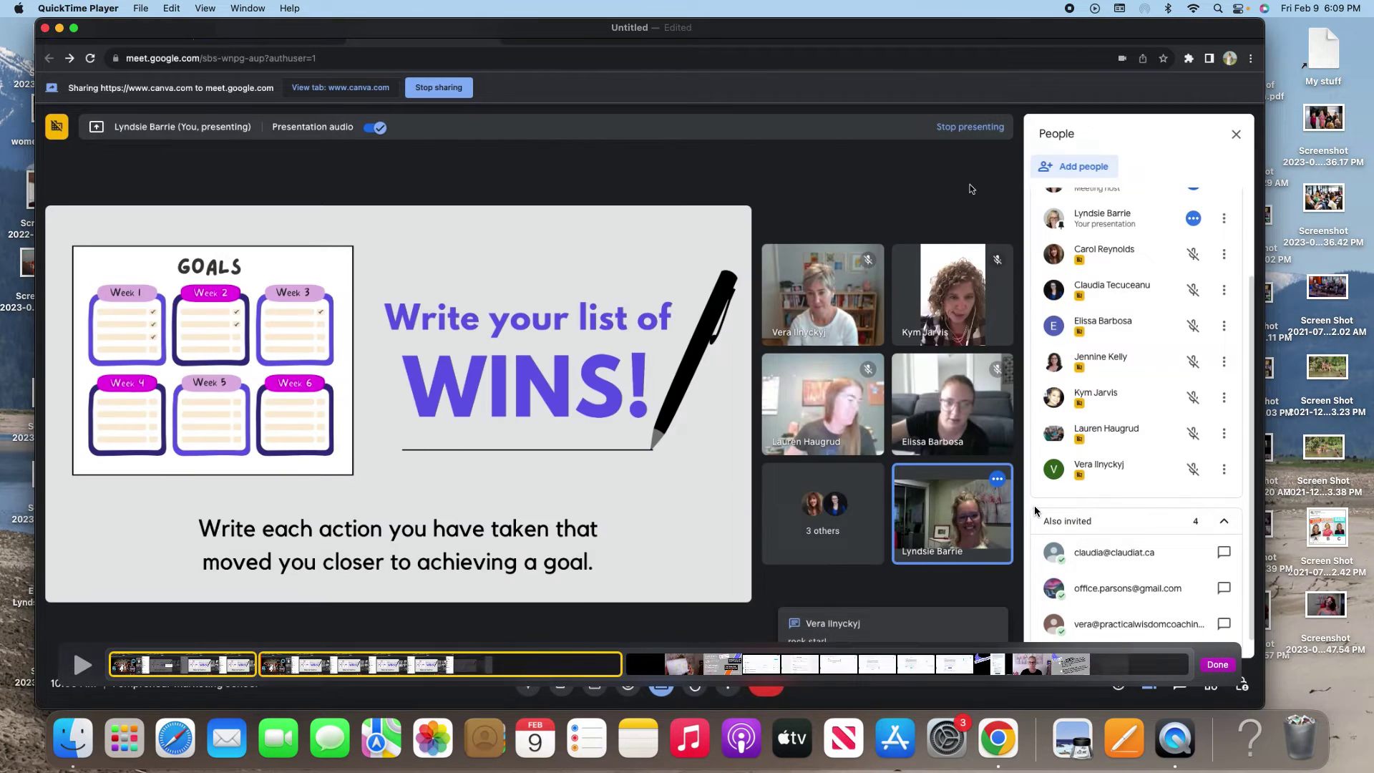
Step: Trim the inserted recording to start at the 'Write your list of WINS!' slide
double_click(361, 669)
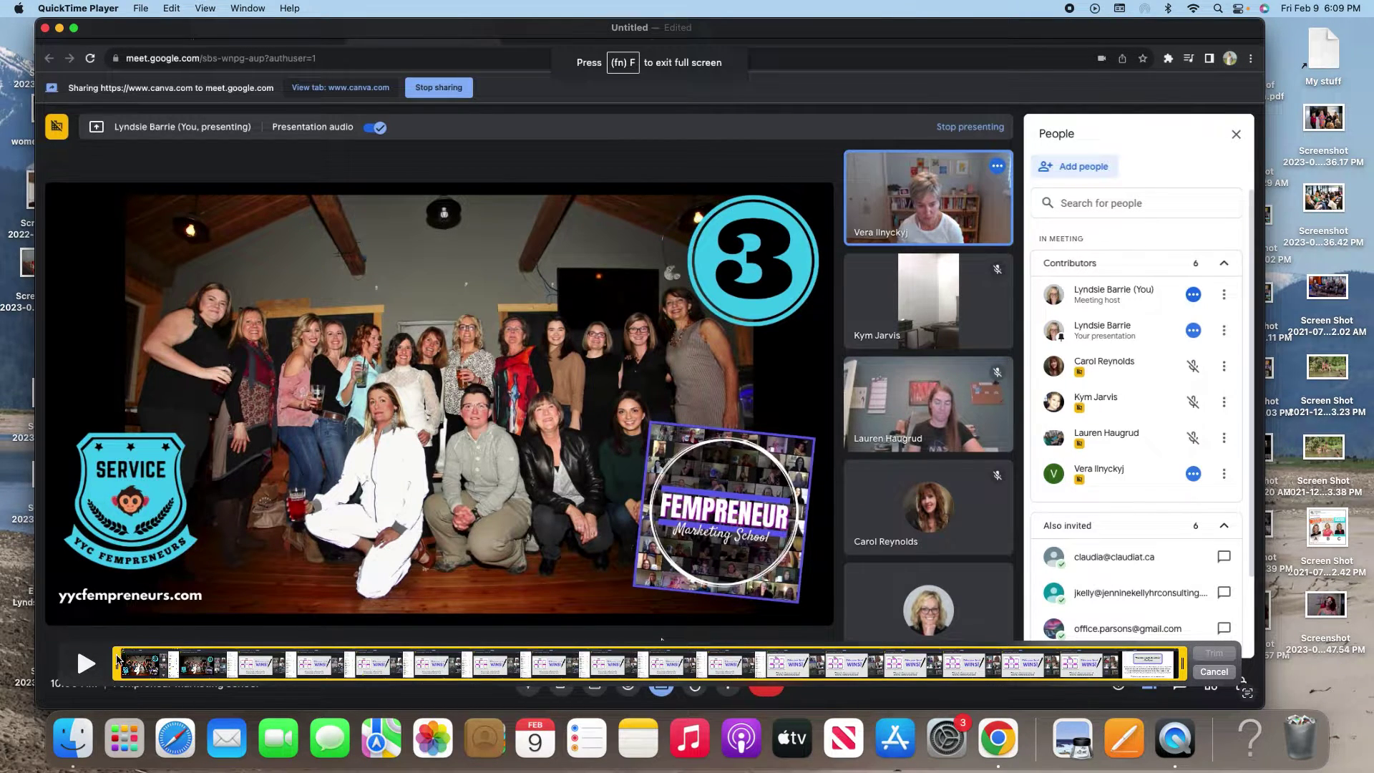
drag(118, 662, 891, 668)
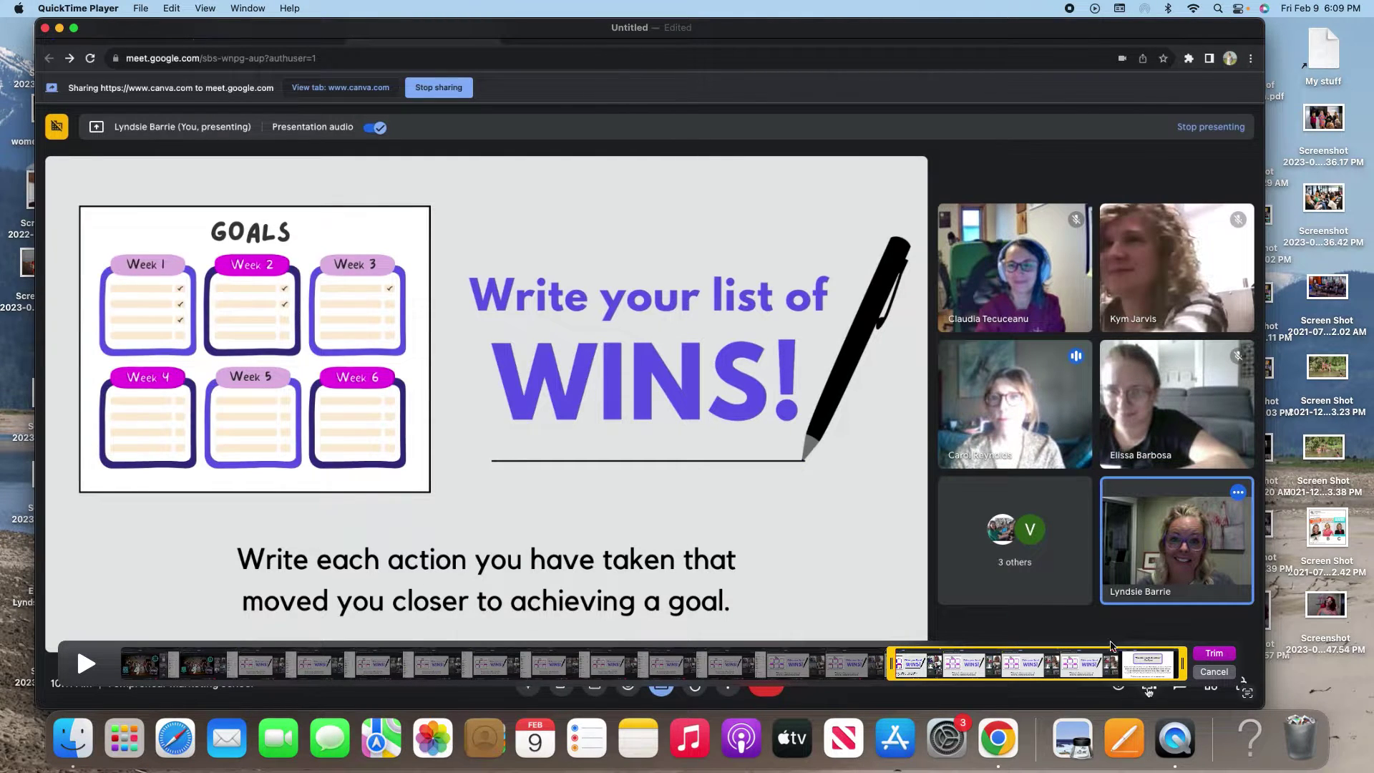
click(1214, 653)
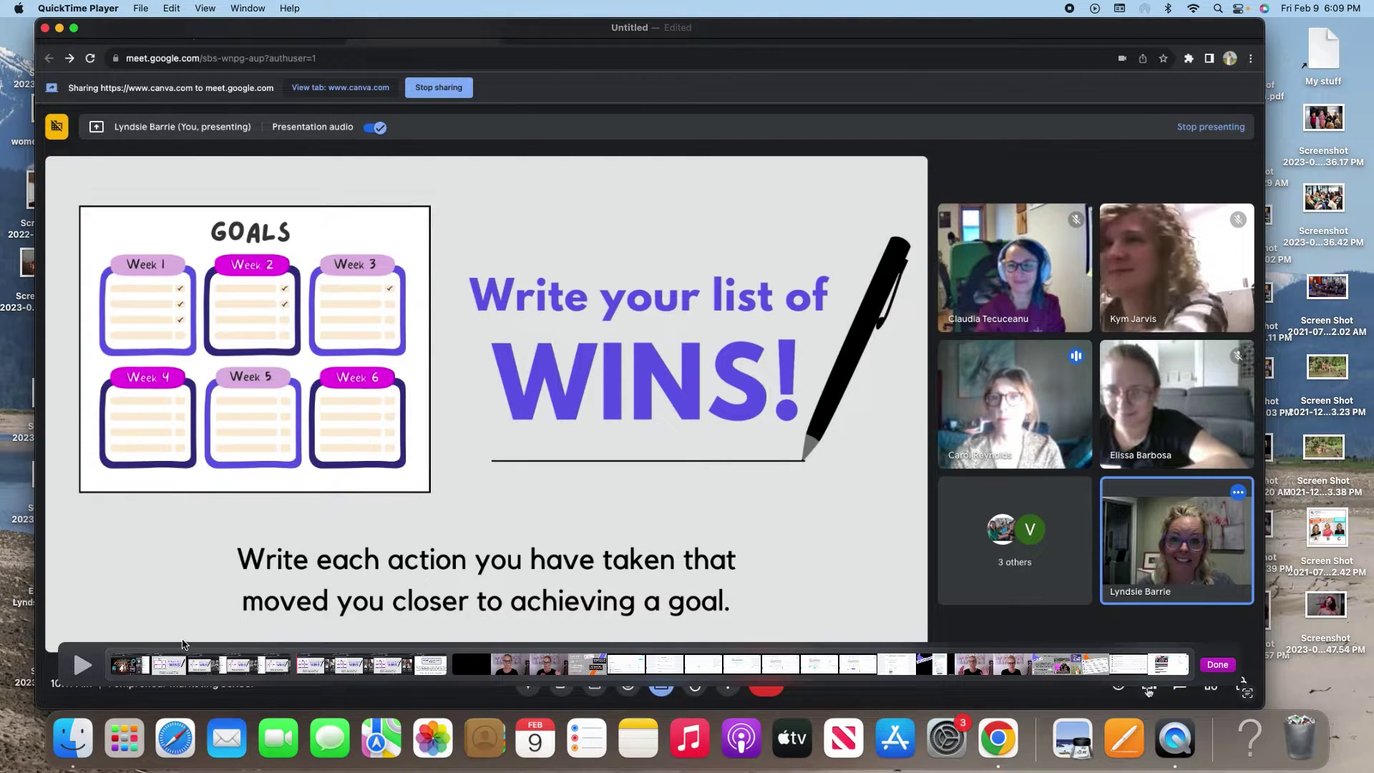
click(387, 670)
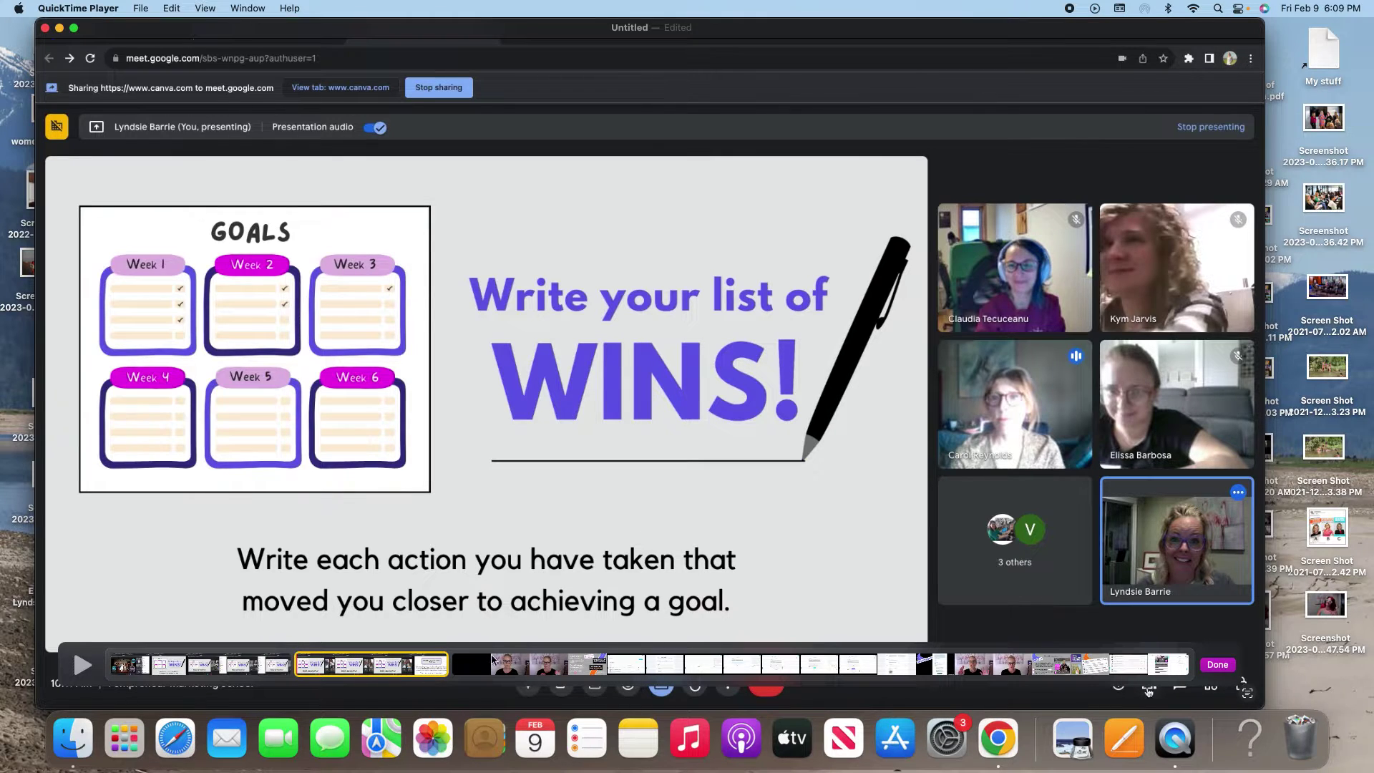
click(526, 665)
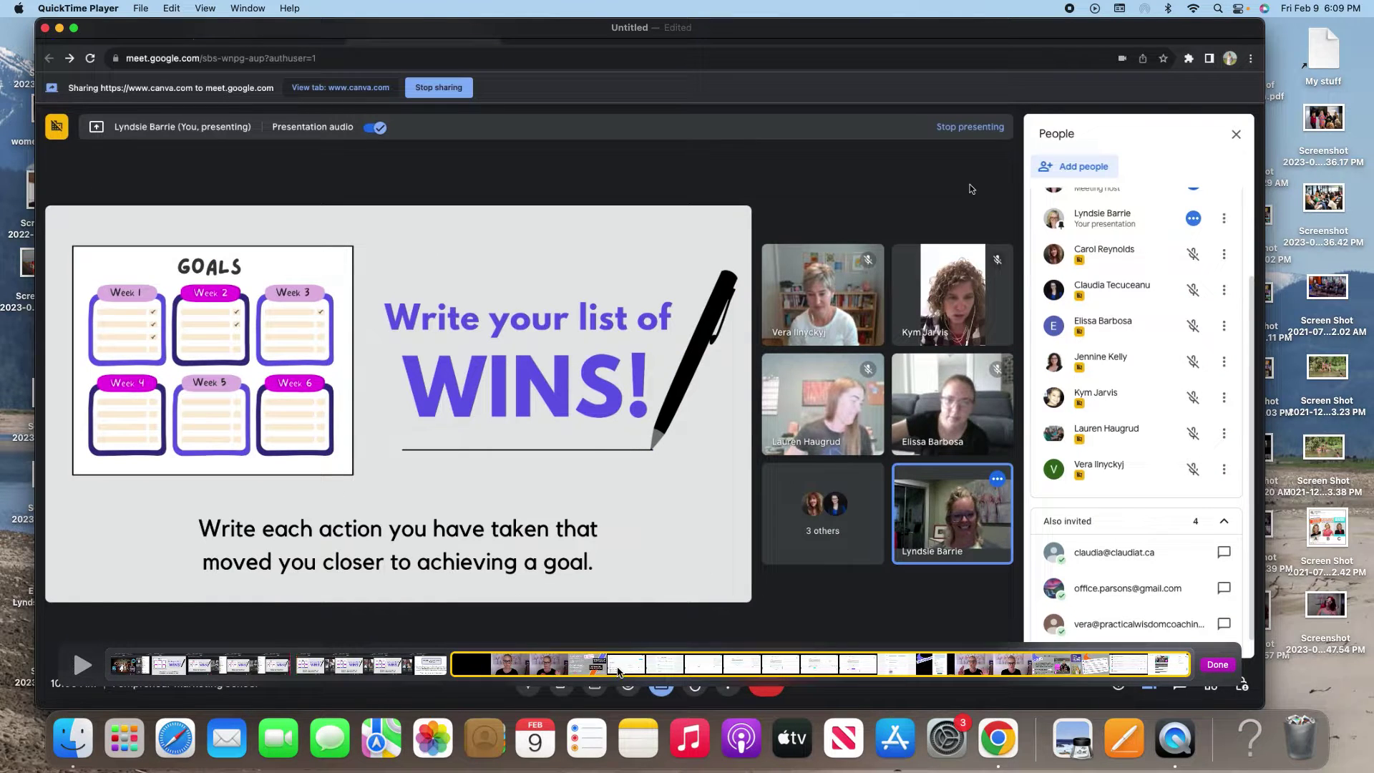
Step: Open the long following clip's trim bar and apply the trim
double_click(617, 671)
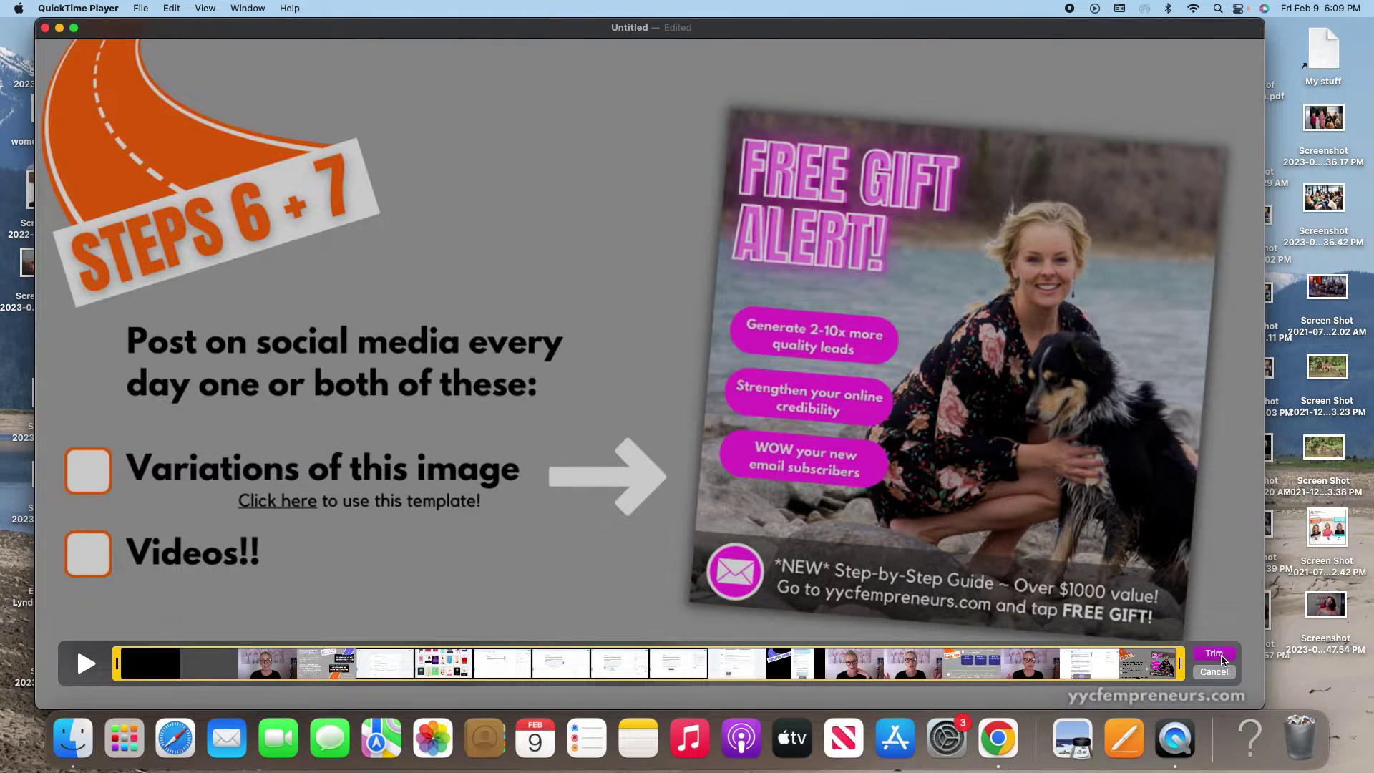
click(1214, 653)
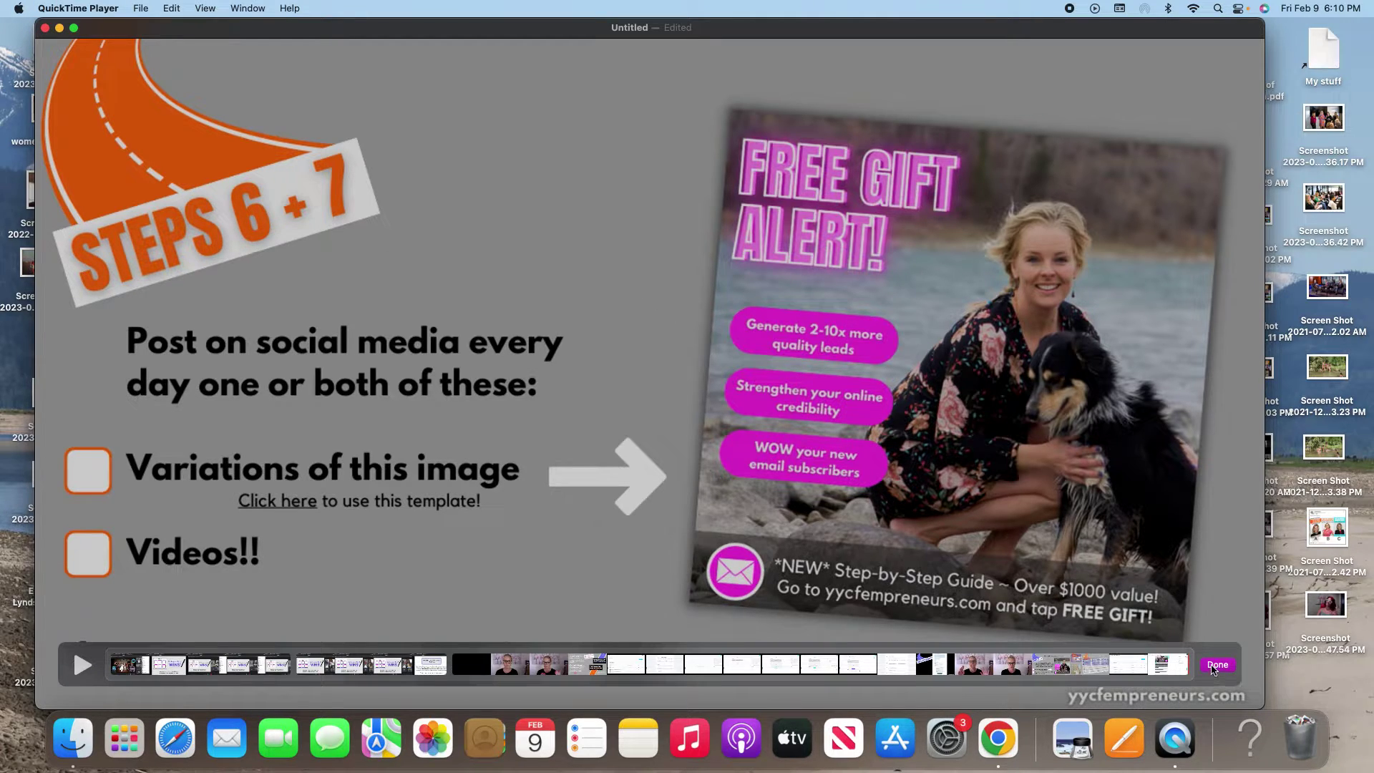
Step: Finish editing the joined clips and minimize the movie window
click(1214, 669)
click(60, 29)
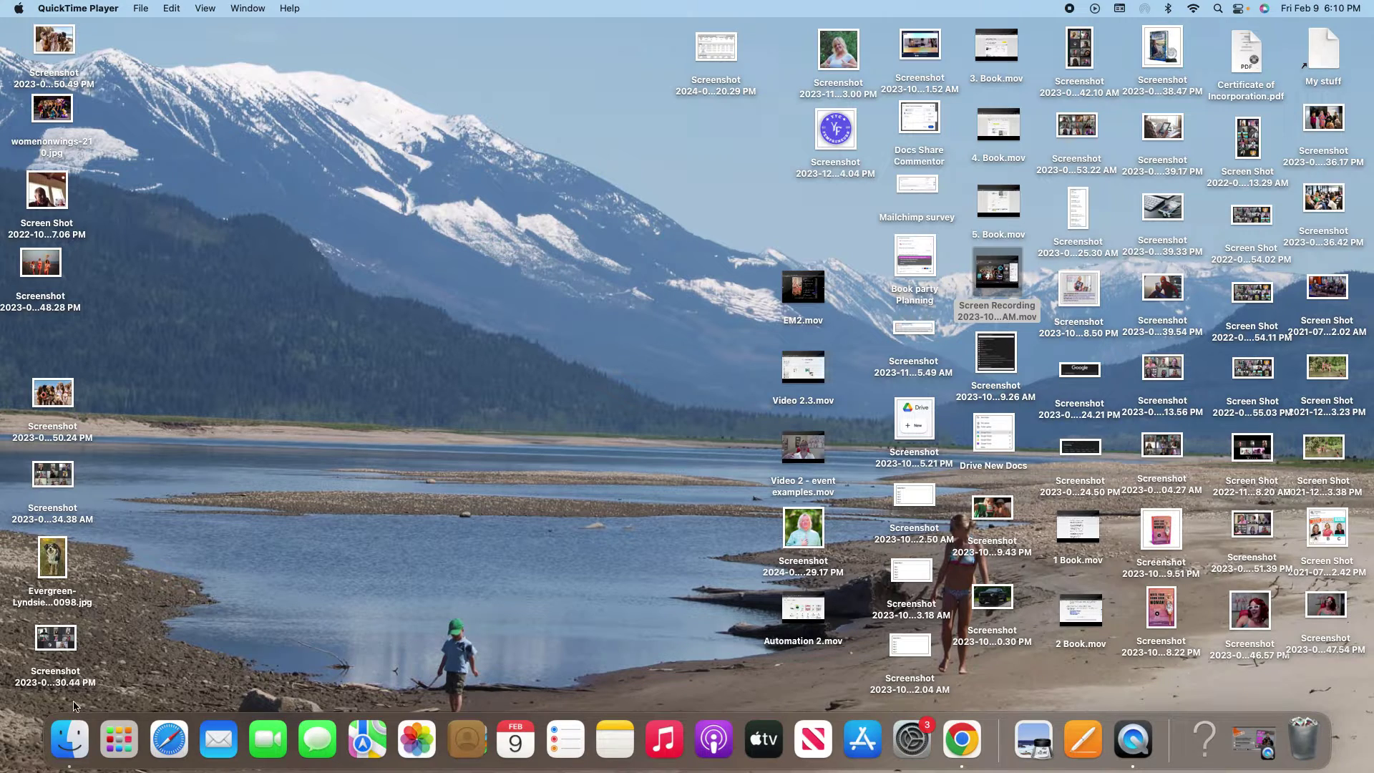
Step: Open Day 1 Podcast.m4a from Finder's Downloads with QuickTime Player
click(72, 738)
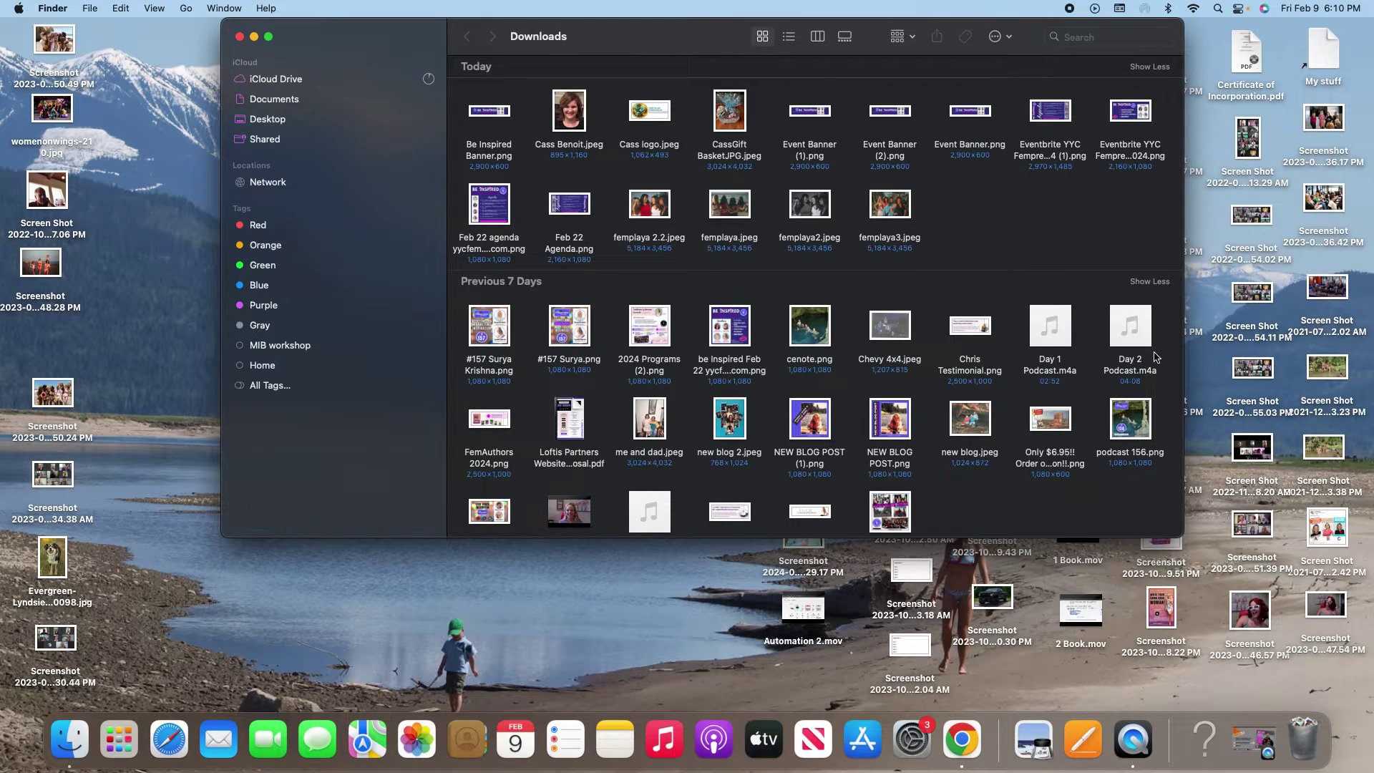
mouse_move(1057, 348)
click(1057, 348)
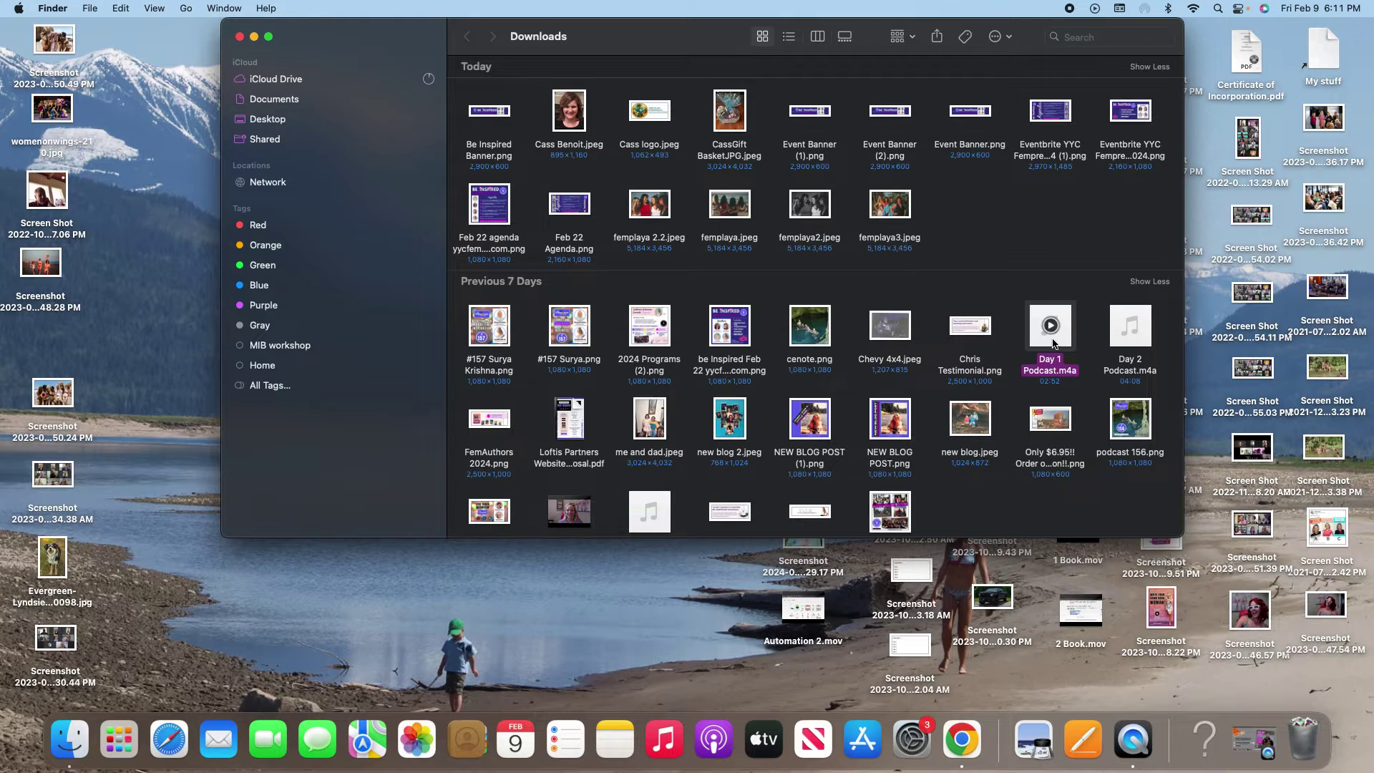
right_click(1053, 344)
mouse_move(1216, 362)
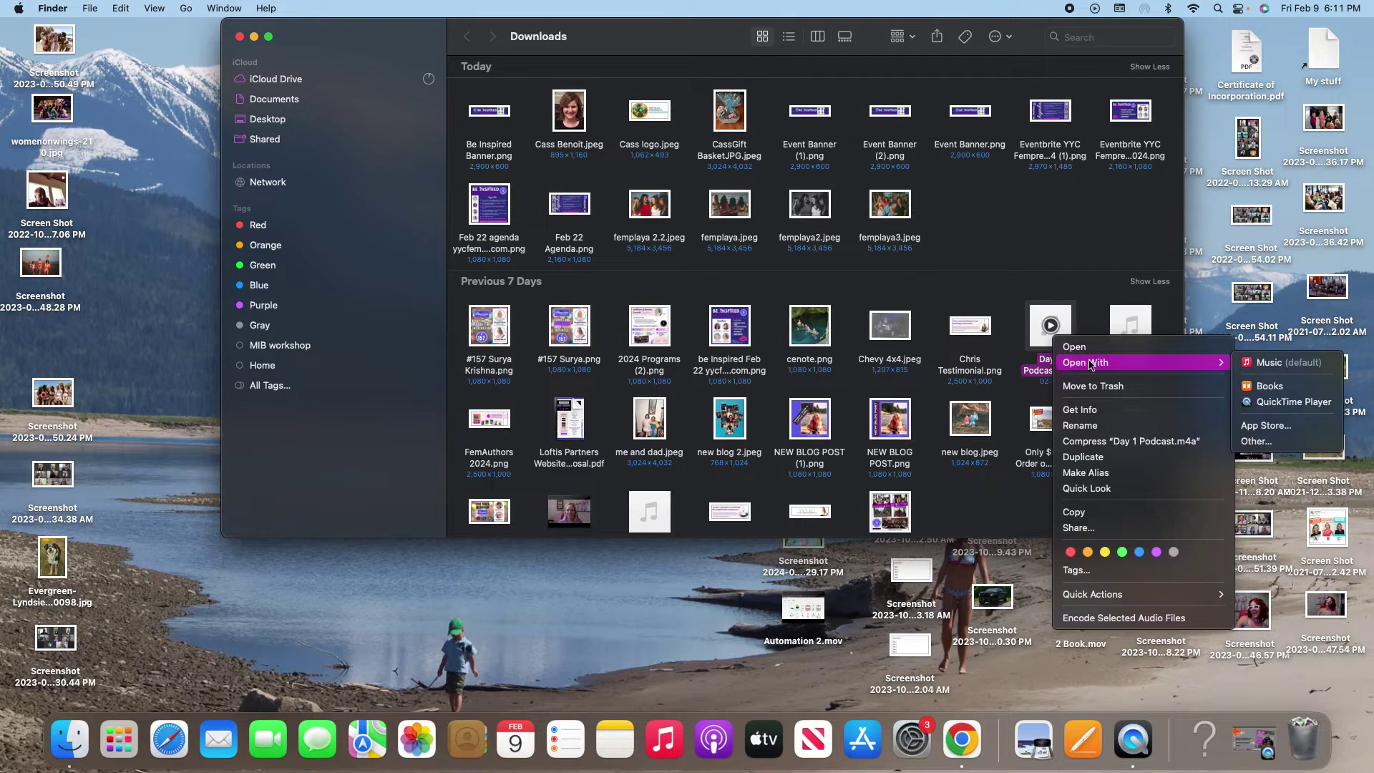
click(1262, 403)
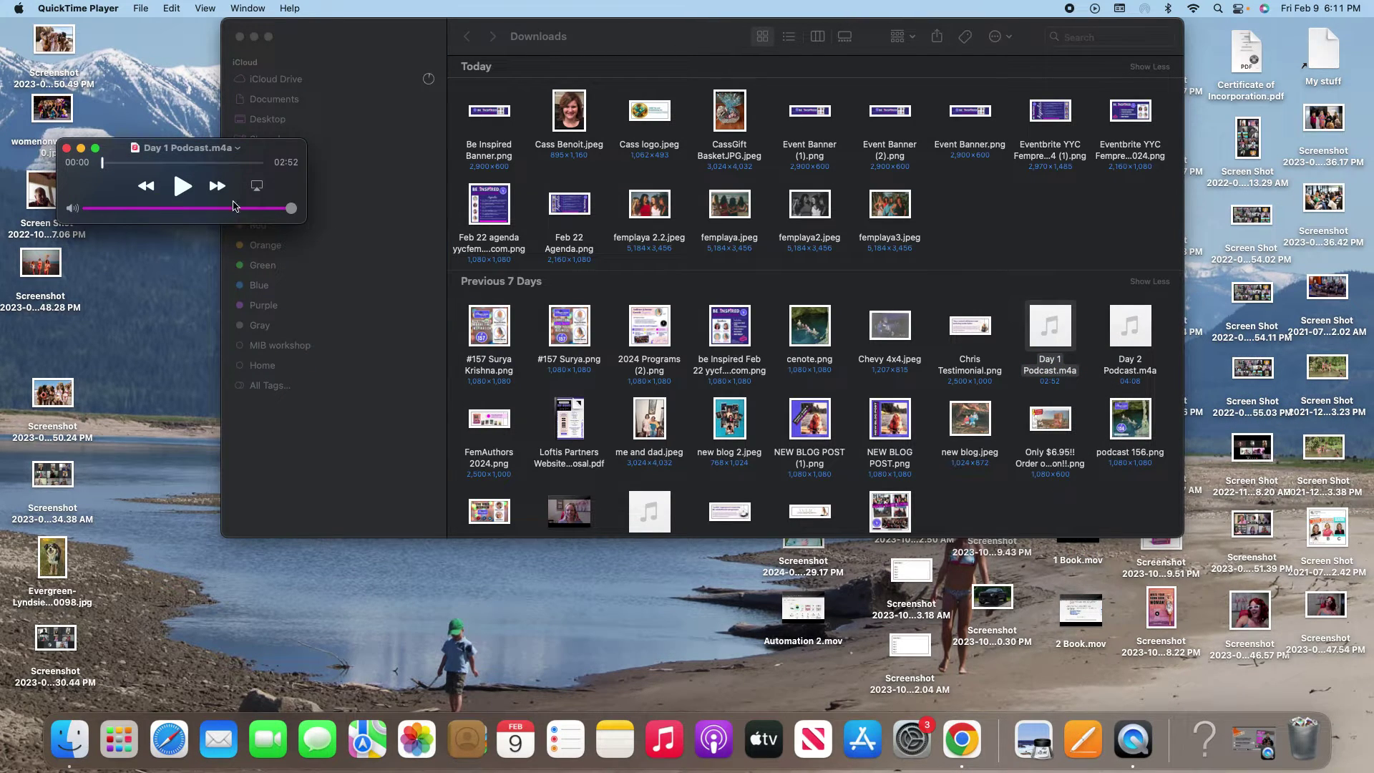
Step: Add Day 2 Podcast.m4a from Downloads after the Day 1 audio using Add Clip to End
click(188, 148)
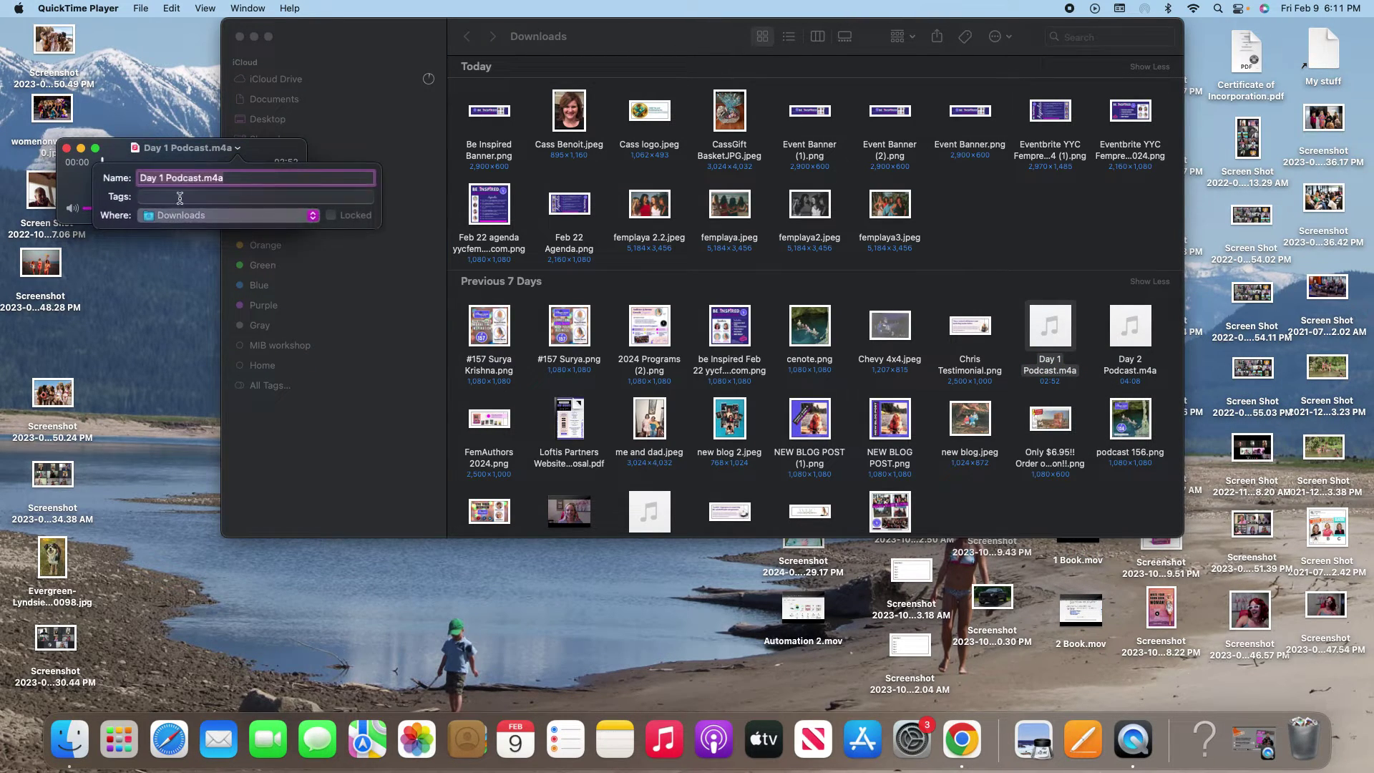
click(286, 152)
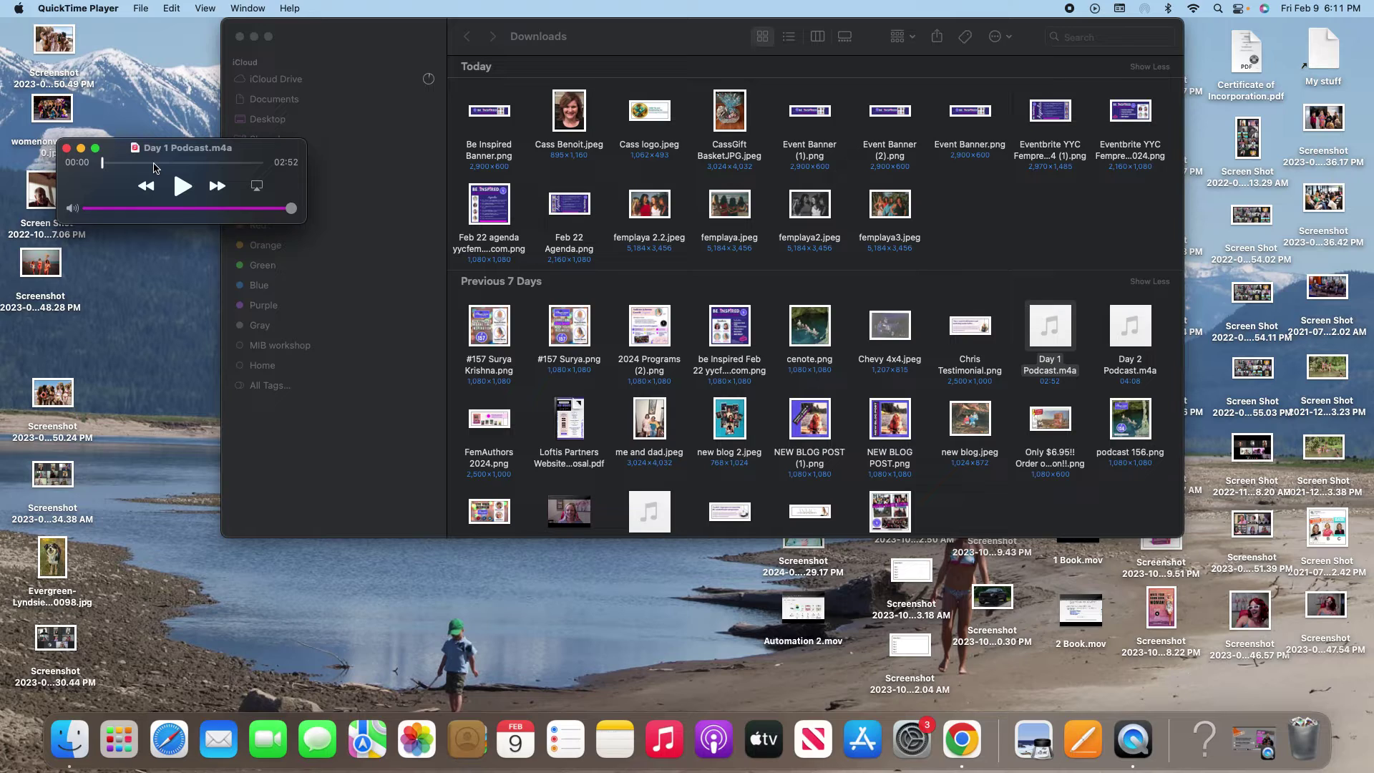
click(171, 9)
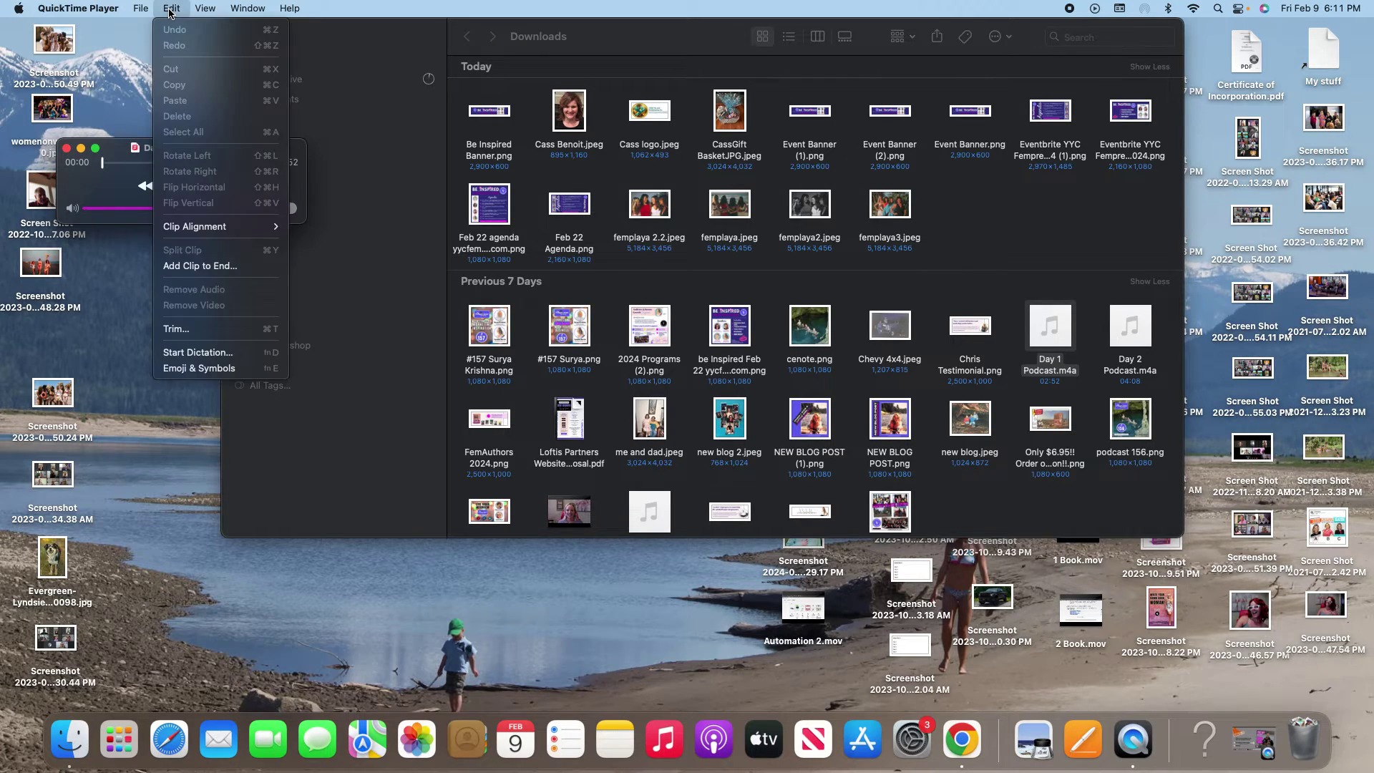
click(199, 265)
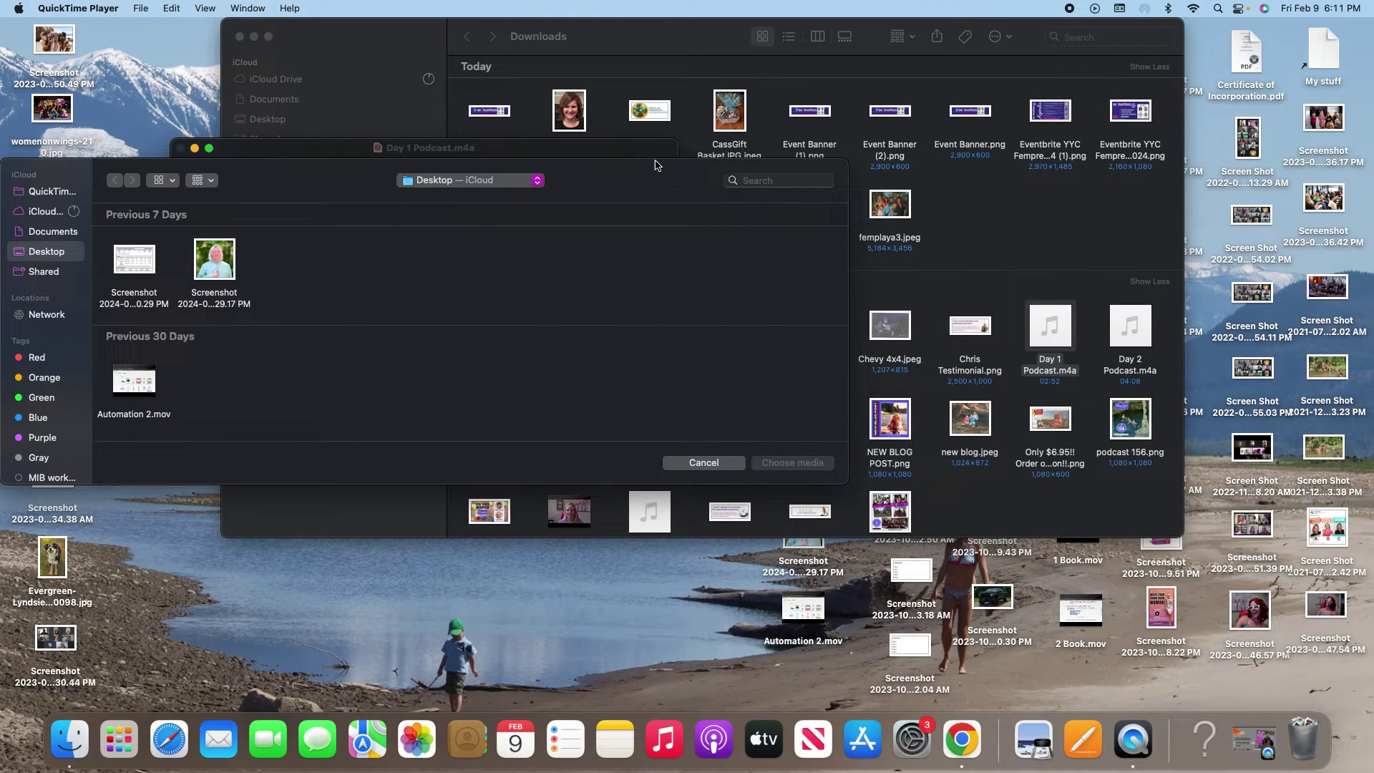
click(501, 186)
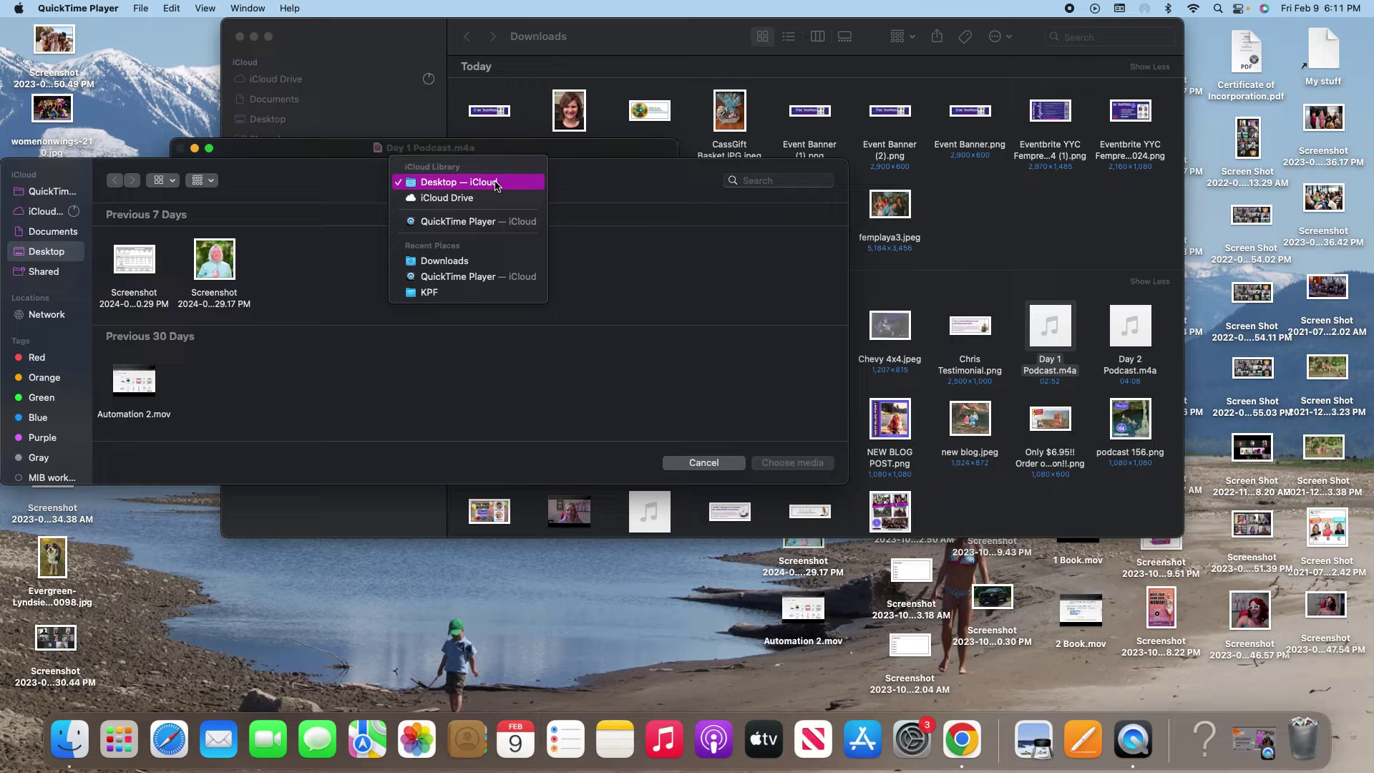
click(463, 262)
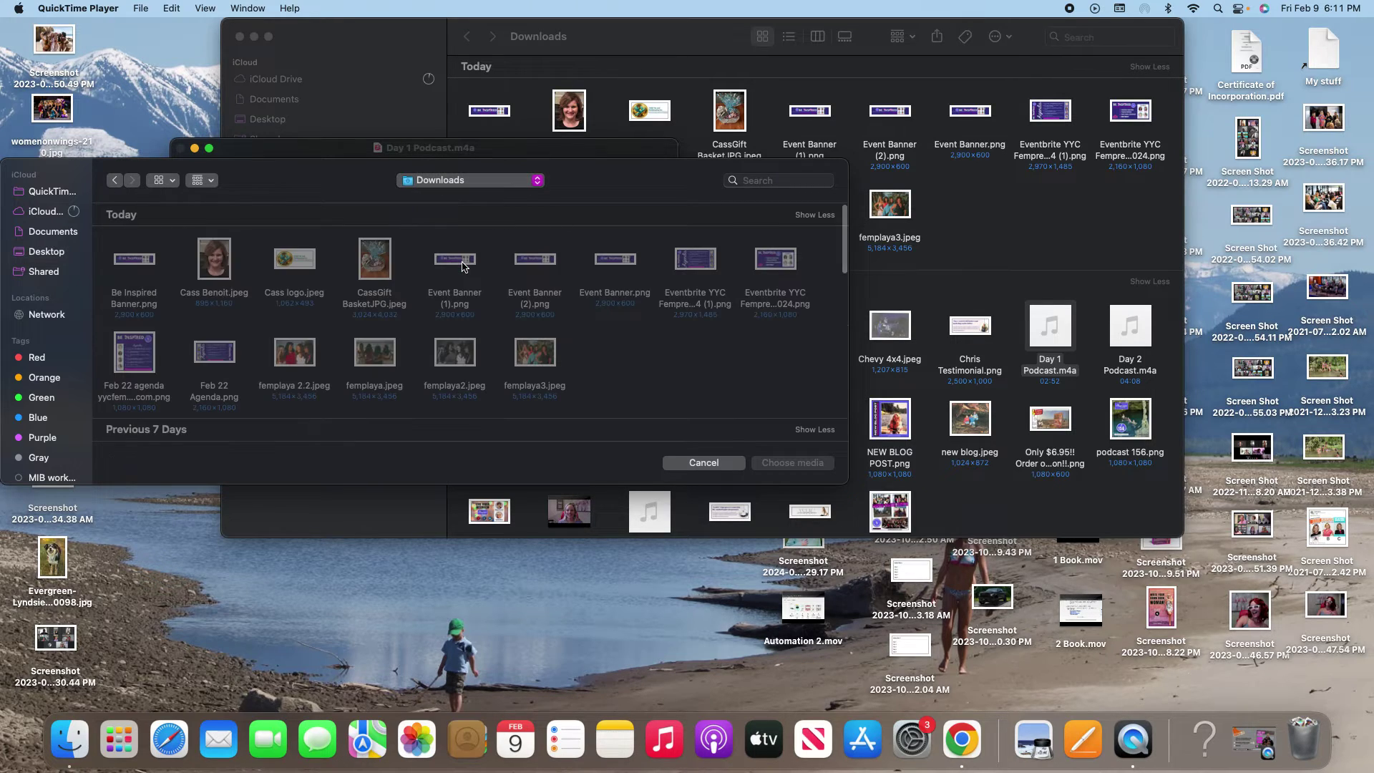
scroll(649, 378, down, 5)
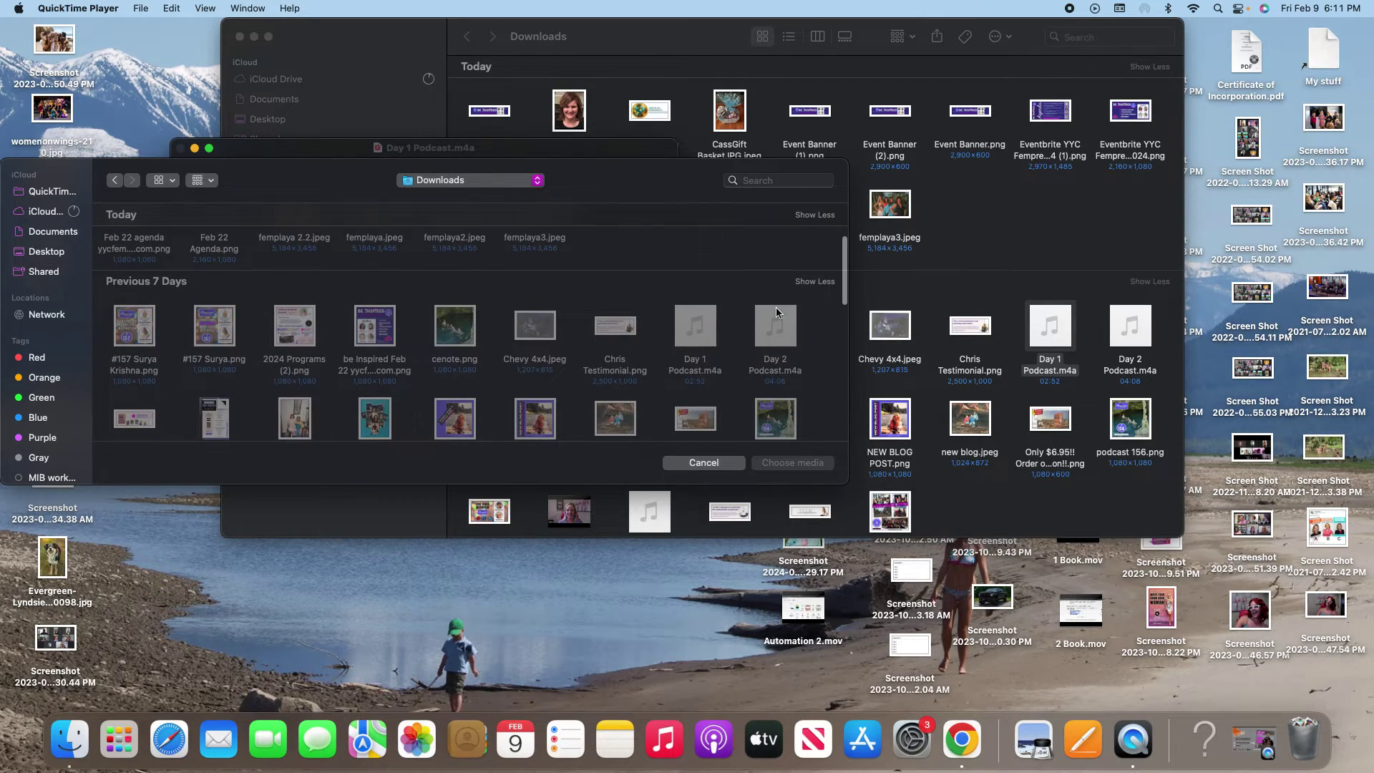
click(792, 322)
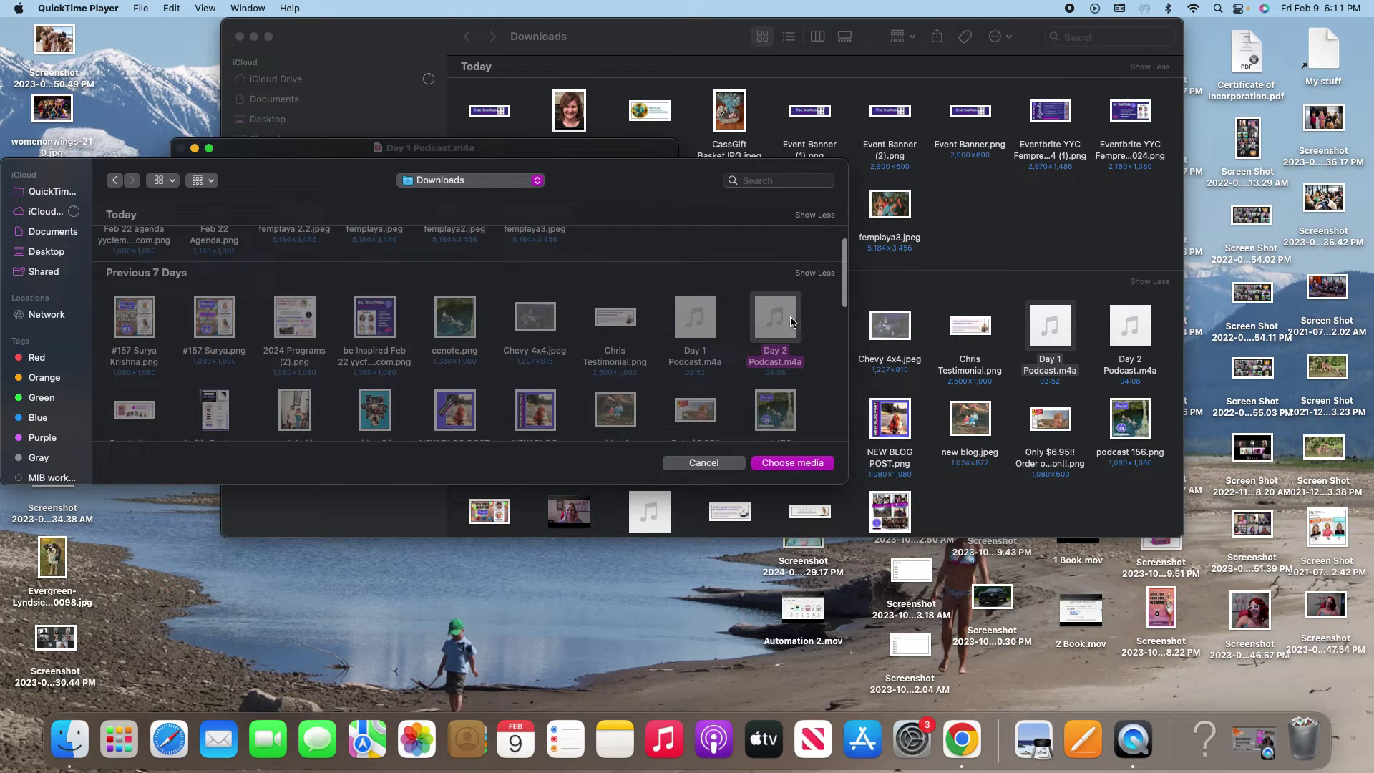
click(793, 465)
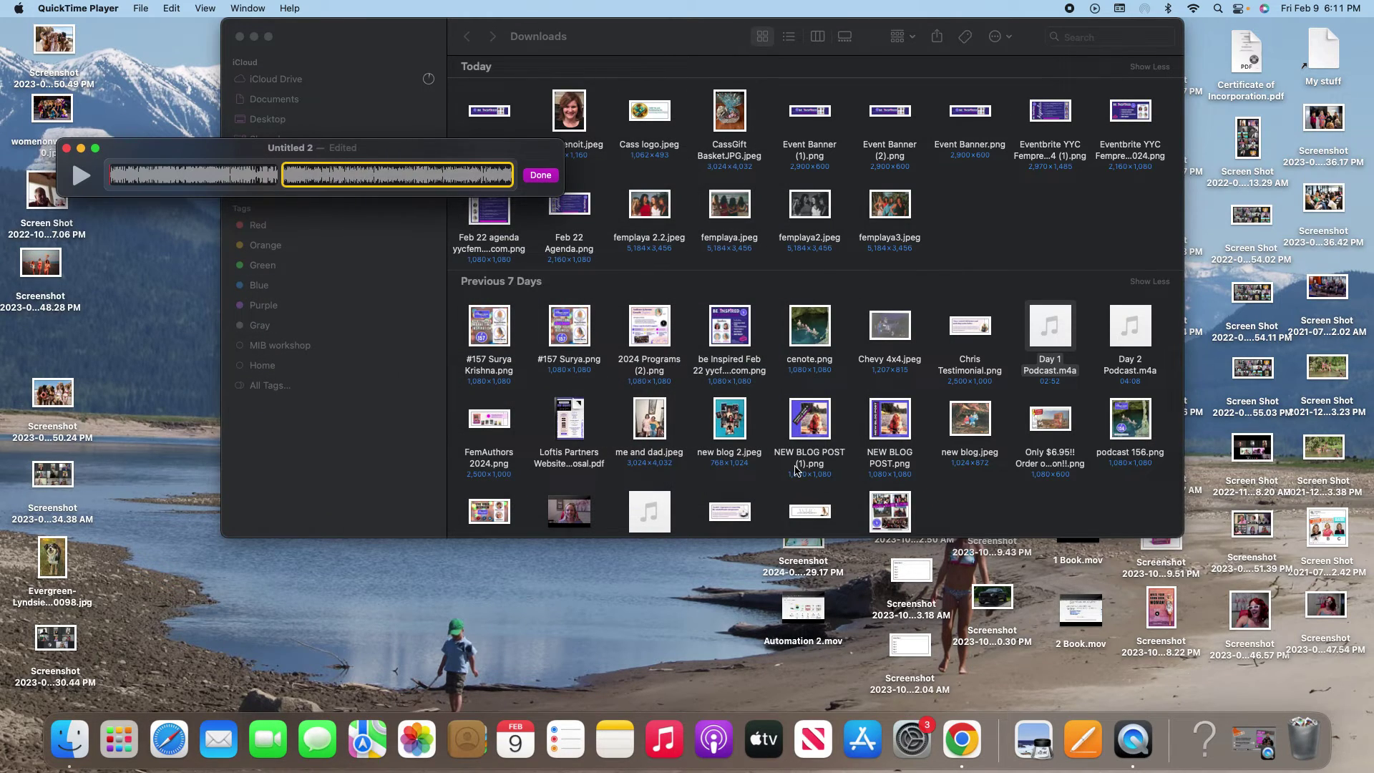
Step: Cancel trimming on the Day 1 clip, then trim the Day 2 podcast clip
click(225, 181)
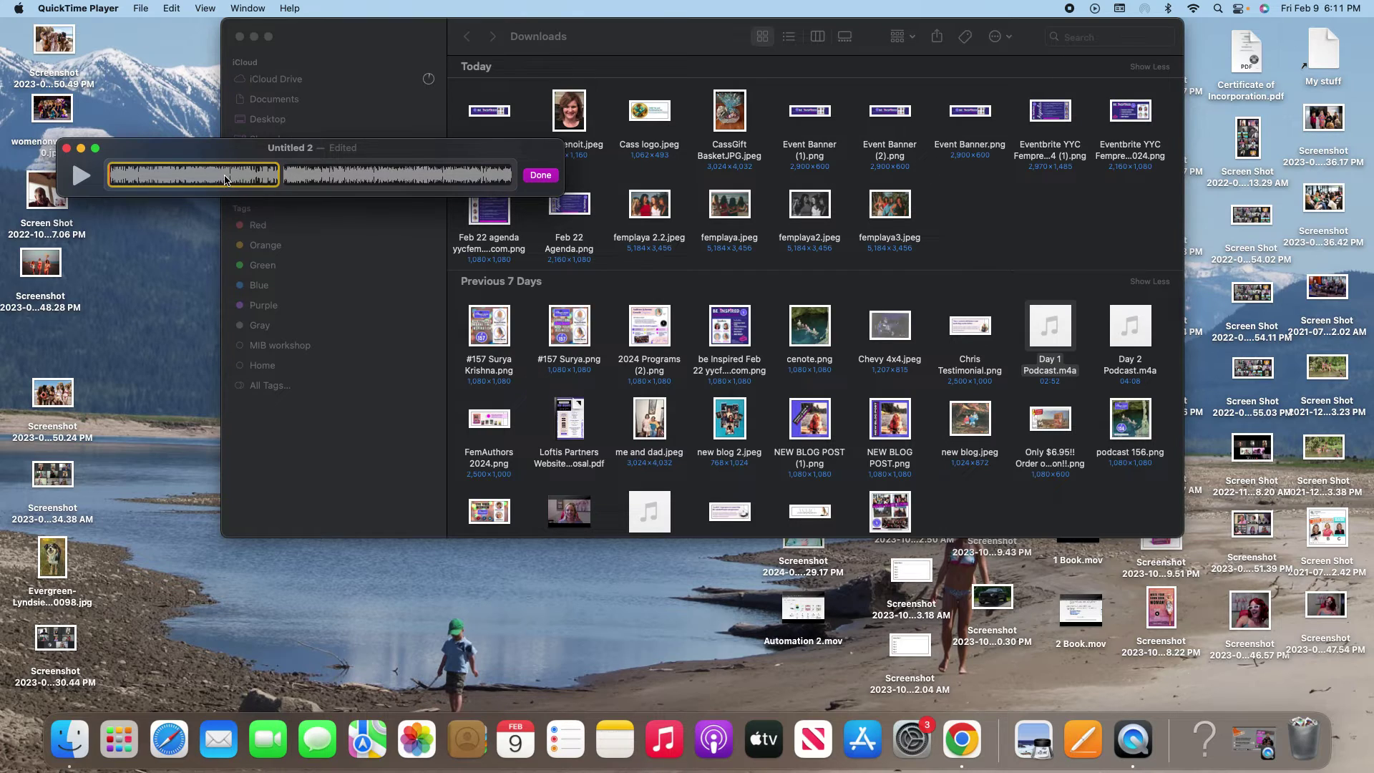
double_click(201, 180)
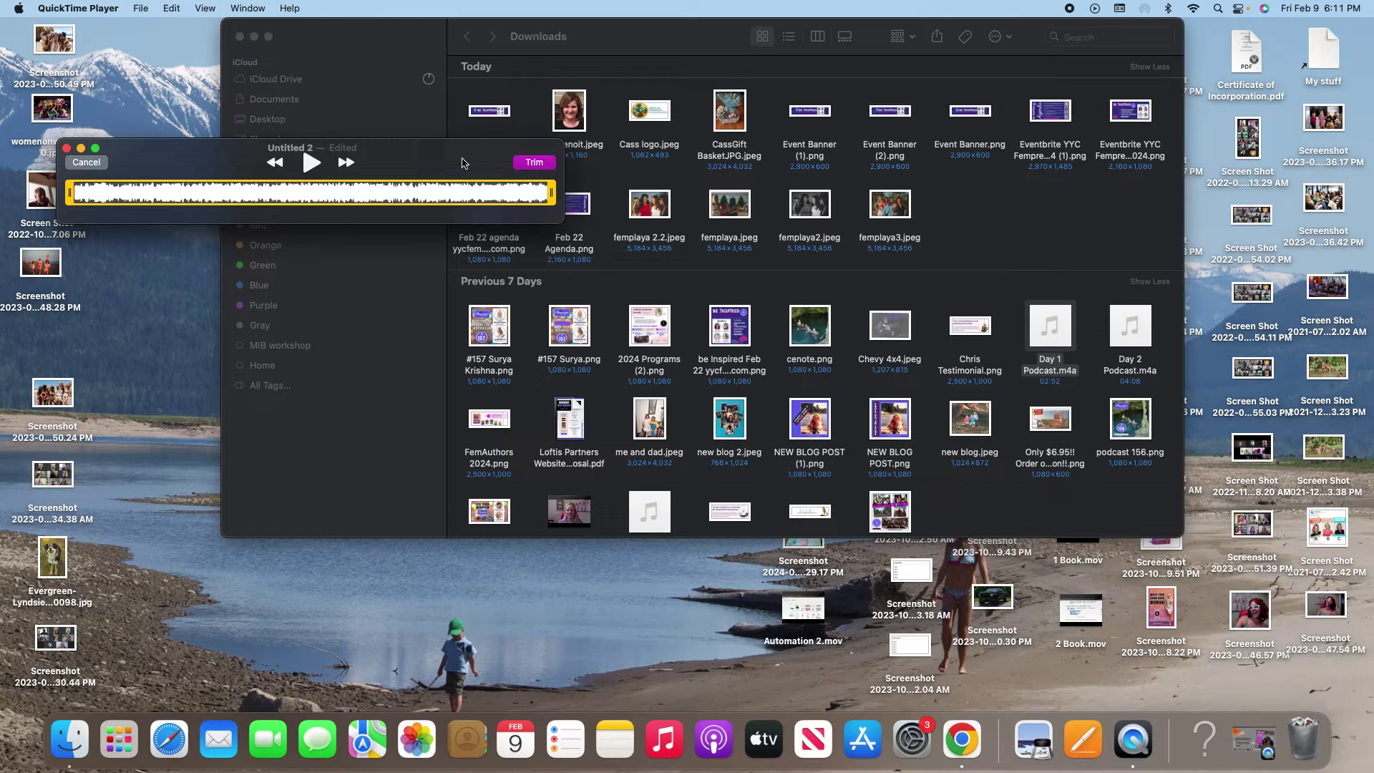
click(87, 163)
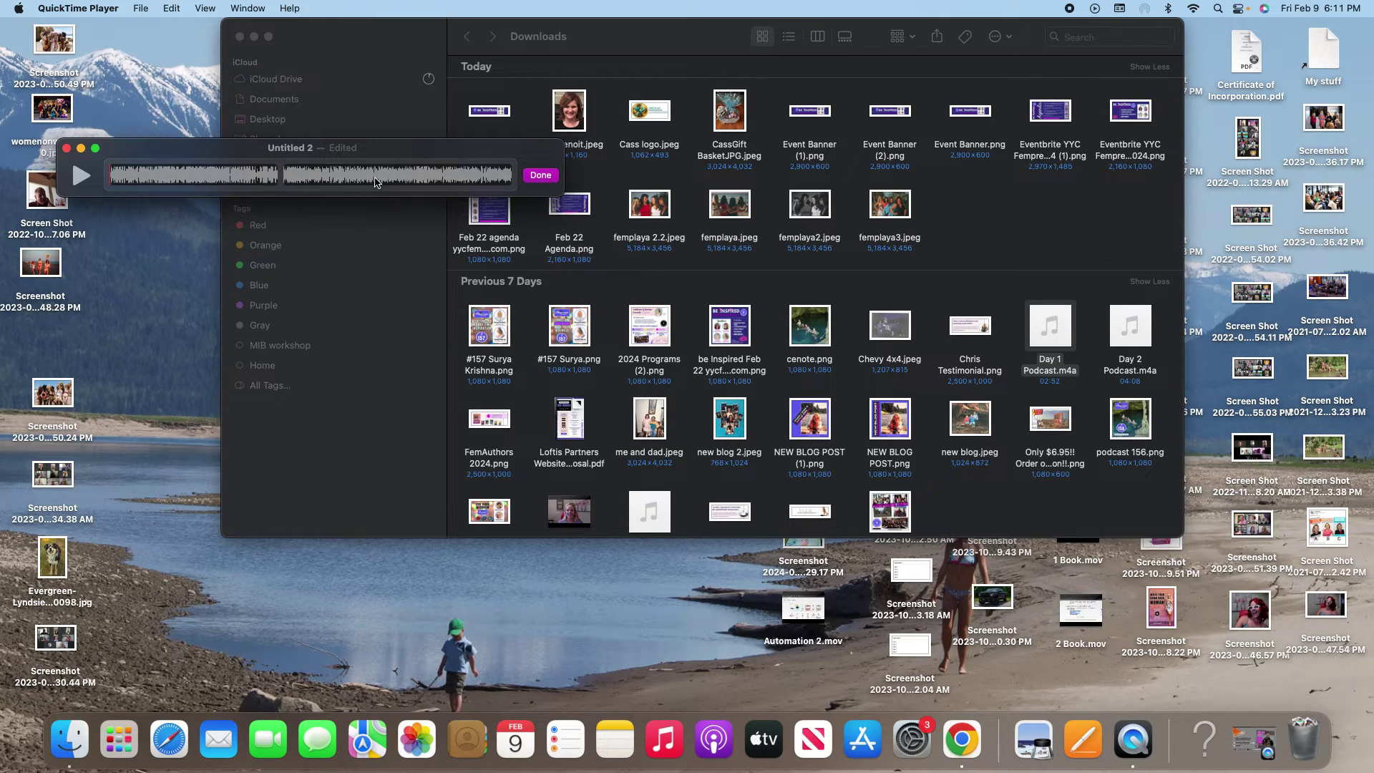
double_click(374, 179)
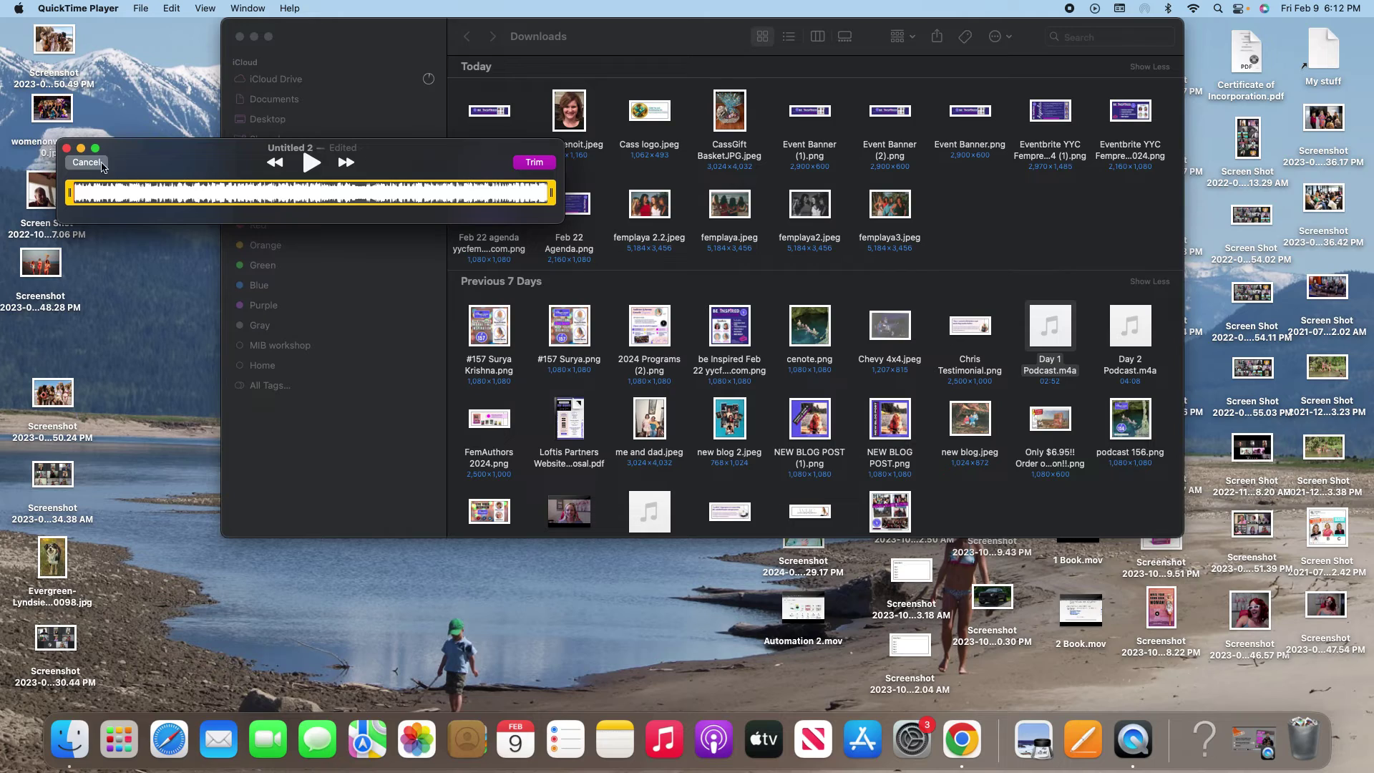
click(534, 162)
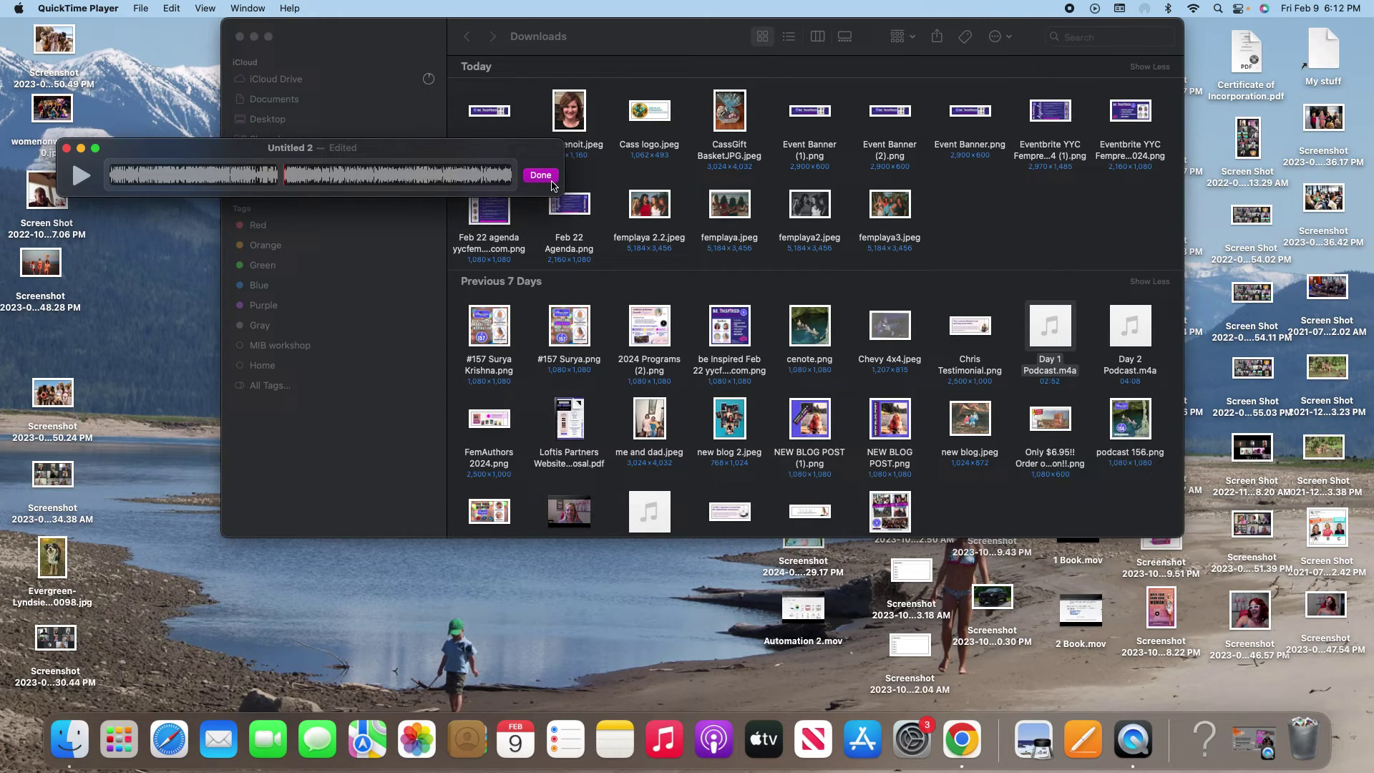